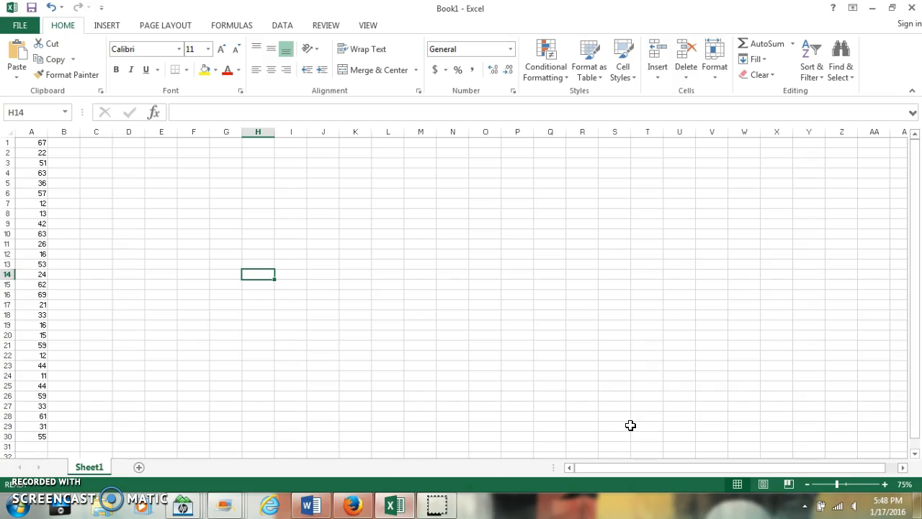
- Switch to Word, apply the No Spacing style to the blank document and add four empty lines
left_click(309, 504)
left_click(381, 352)
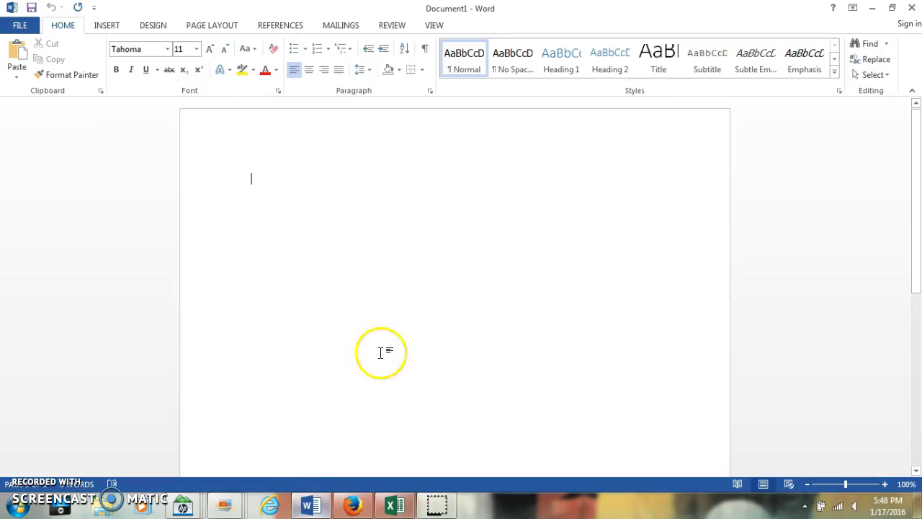
left_click(515, 64)
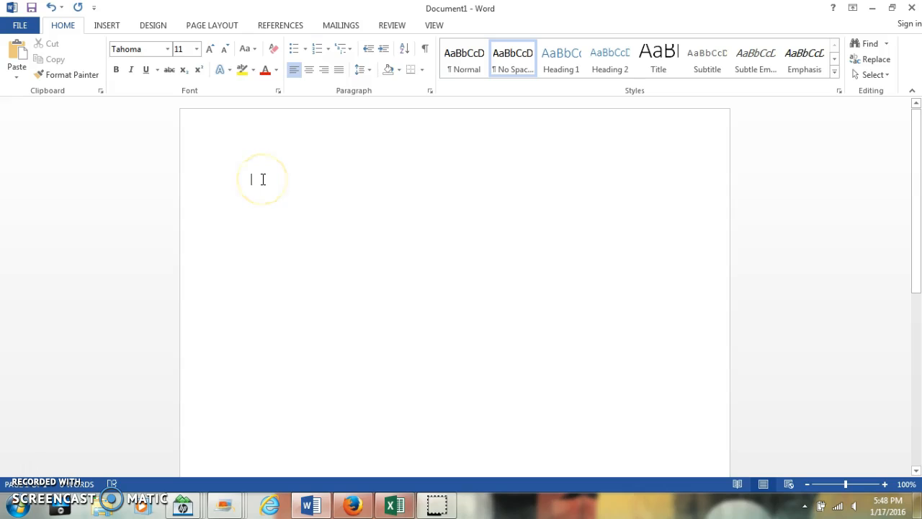
key("Return")
key("Return")
key("Return")
key("Return")
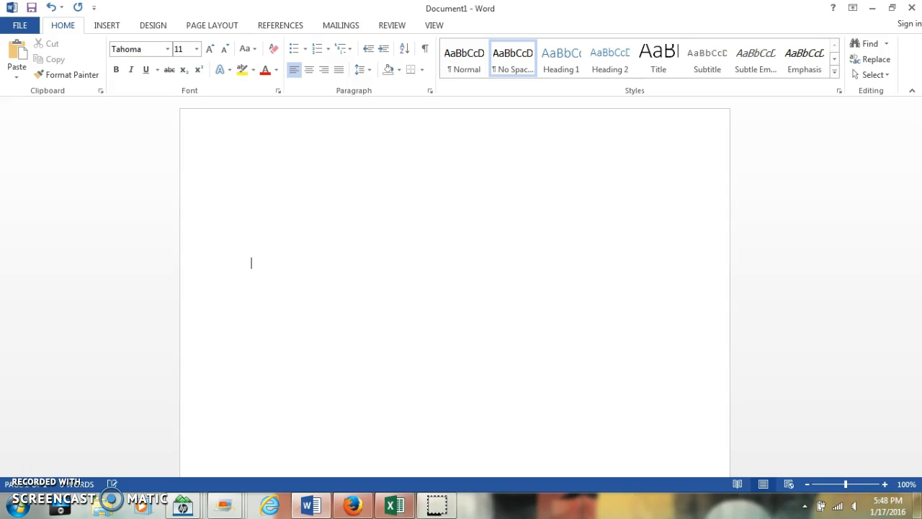
- Enter the title "My Data Tables" on the first line of the document
left_click(257, 162)
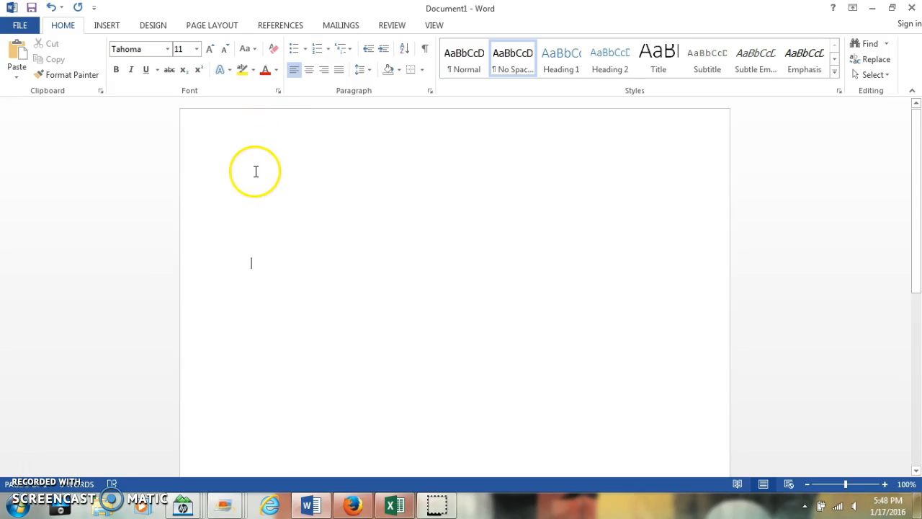
left_click(264, 174)
type("My")
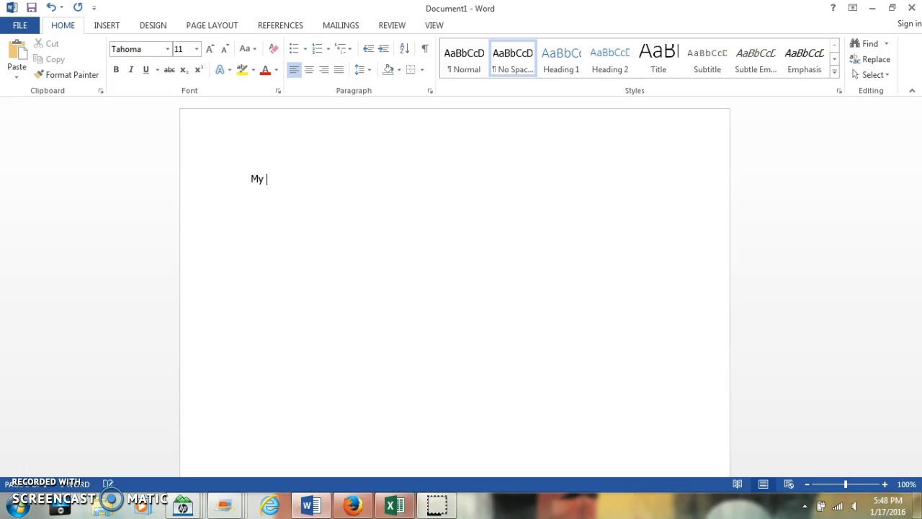
type(" Data Tables")
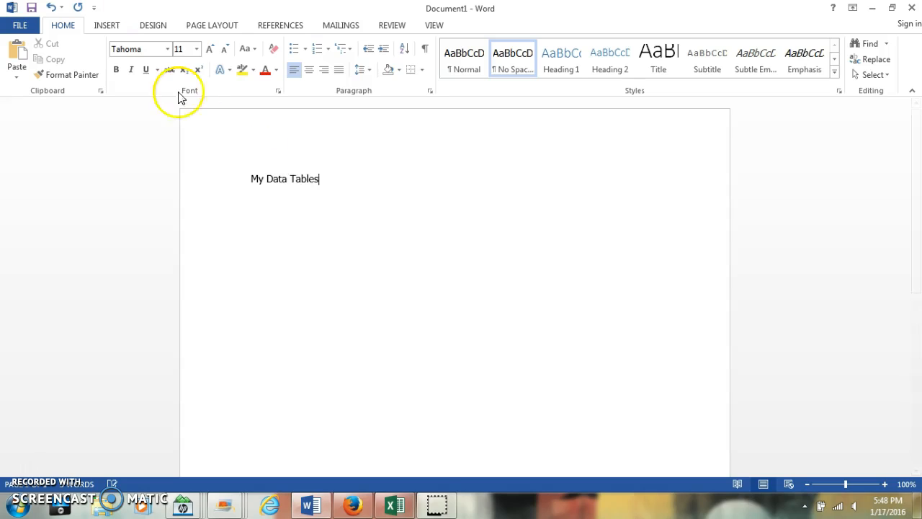
- Switch to Excel and sort the values in A1:A30 from smallest to largest
left_click(394, 505)
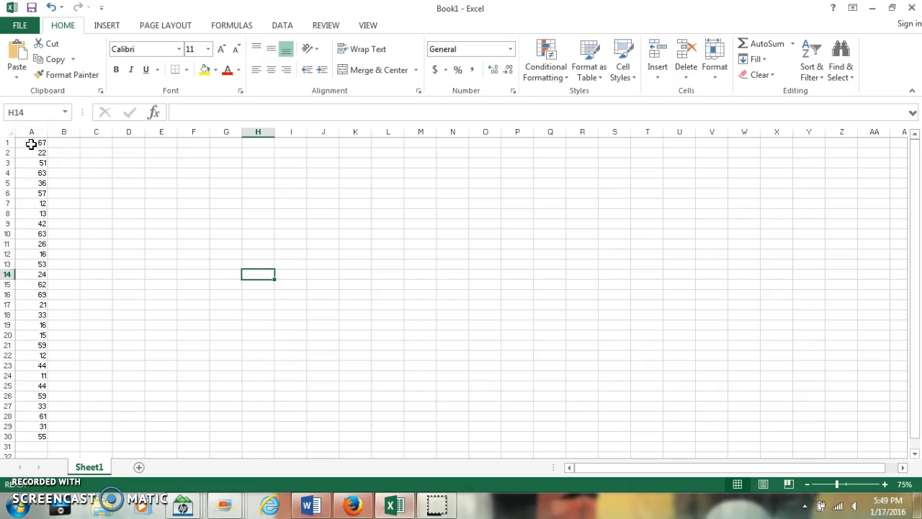
left_click_drag(31, 144, 39, 437)
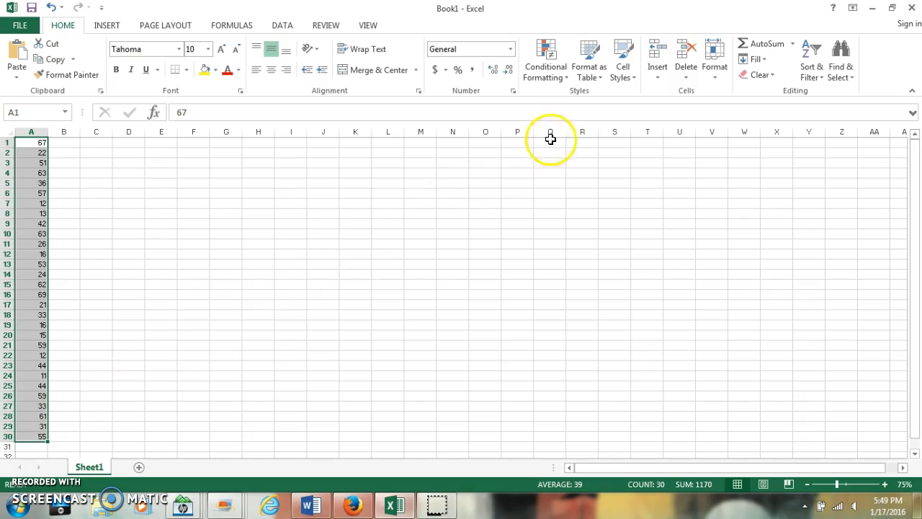
left_click(817, 64)
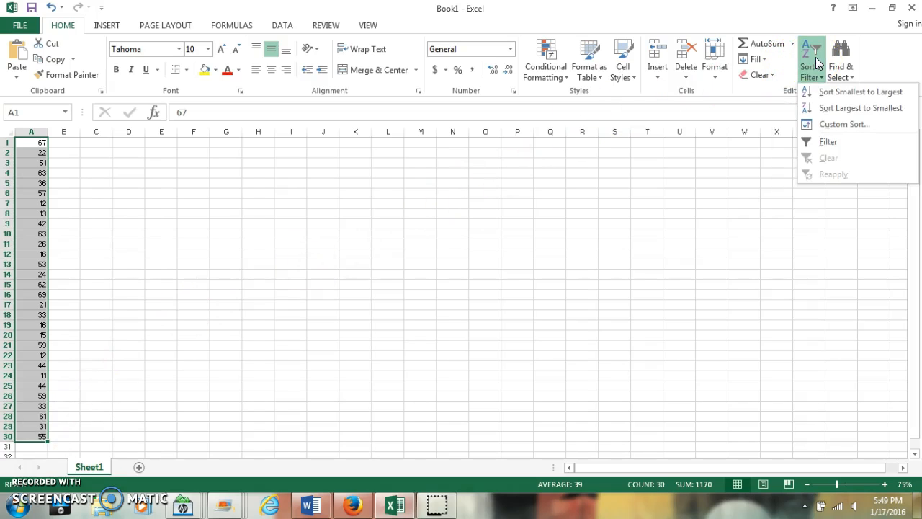
left_click(827, 95)
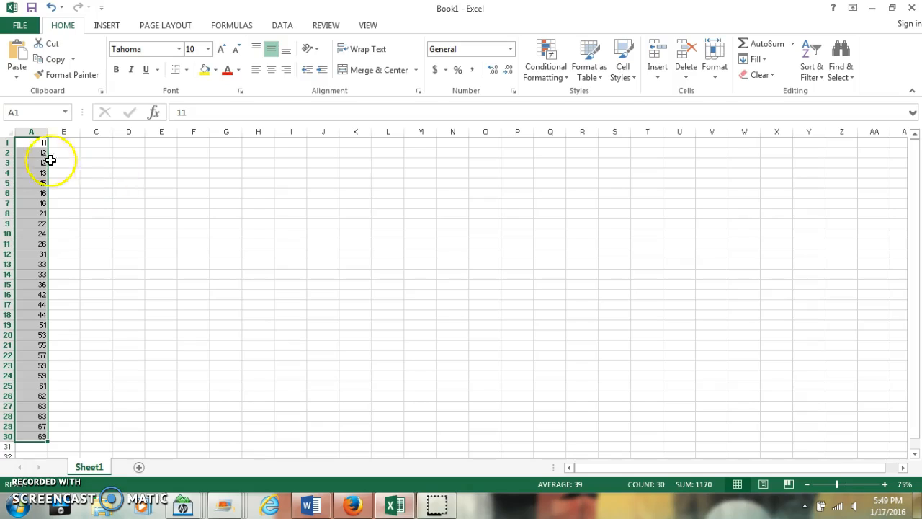
- Copy the first ten sorted values, A1:A10, into column C starting at C1
left_click(24, 143)
left_click_drag(25, 143, 22, 234)
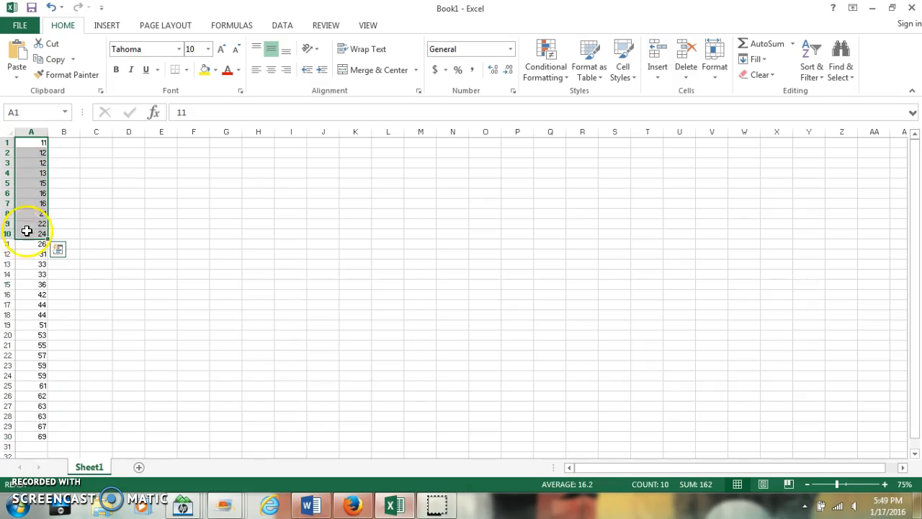
left_click(53, 60)
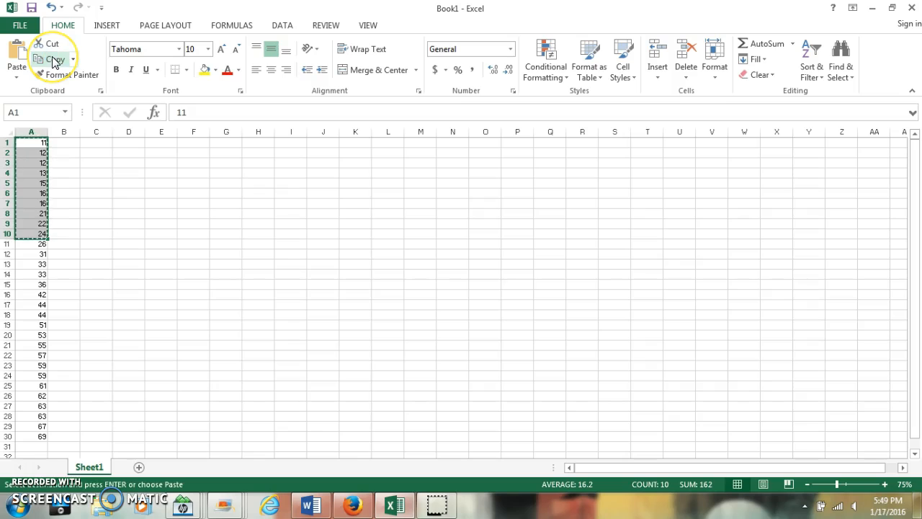
left_click(99, 144)
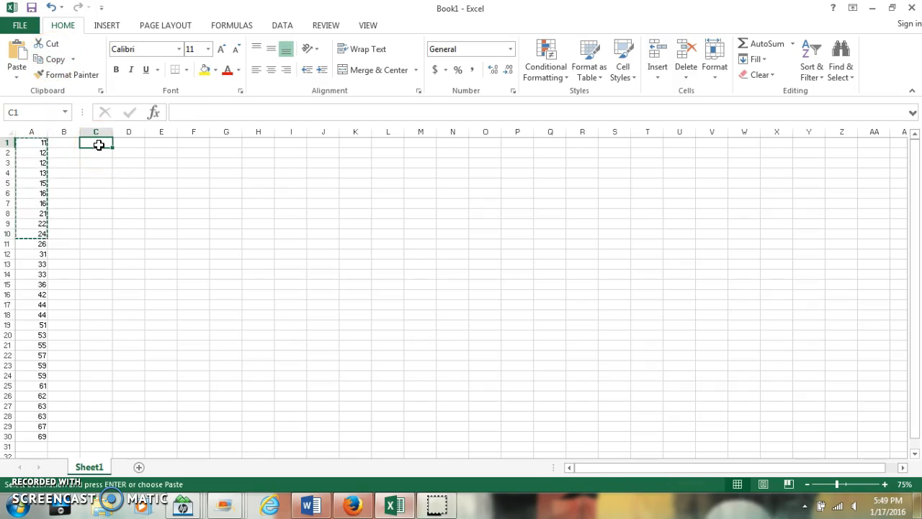
left_click(17, 53)
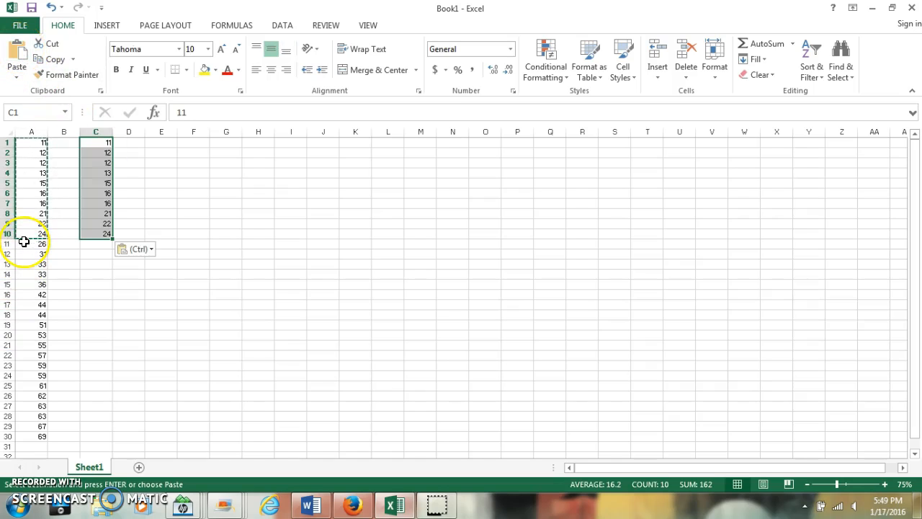
- Copy the middle ten sorted values, A11:A20, into column D starting at D1
left_click_drag(25, 243, 24, 333)
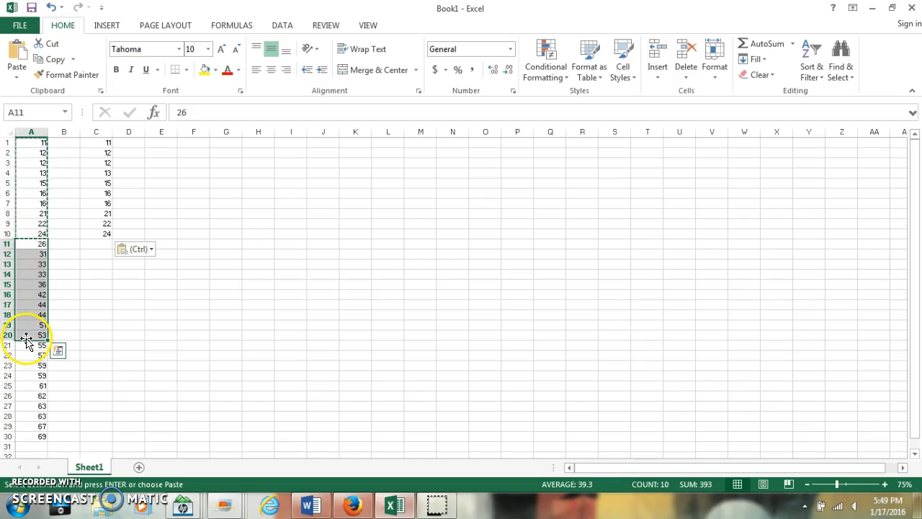
left_click(52, 59)
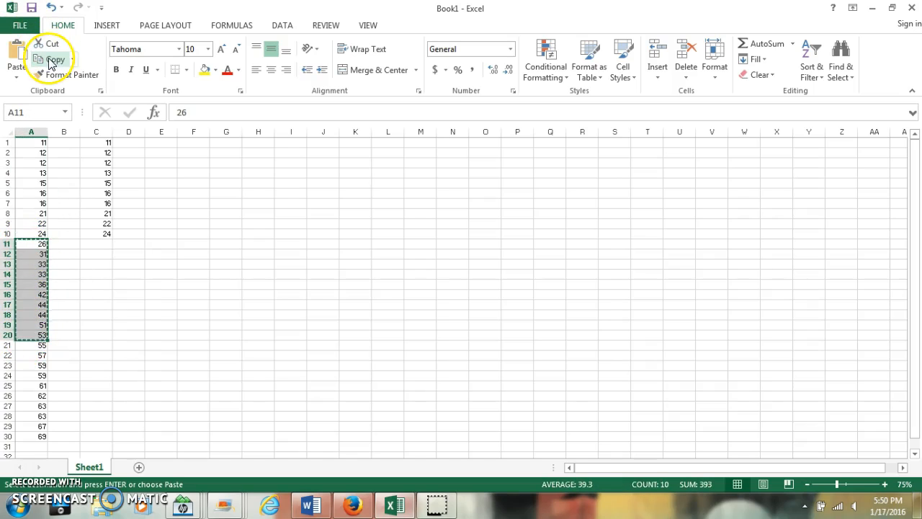
left_click(130, 141)
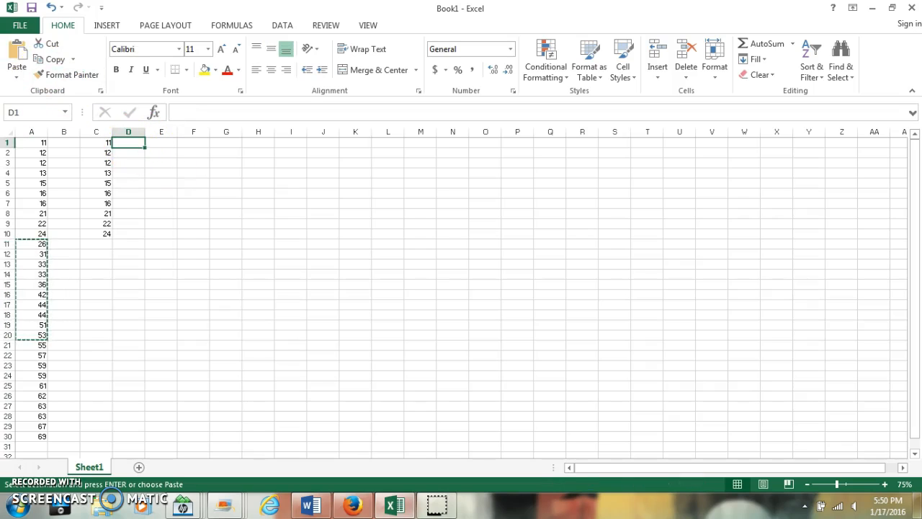
left_click(18, 49)
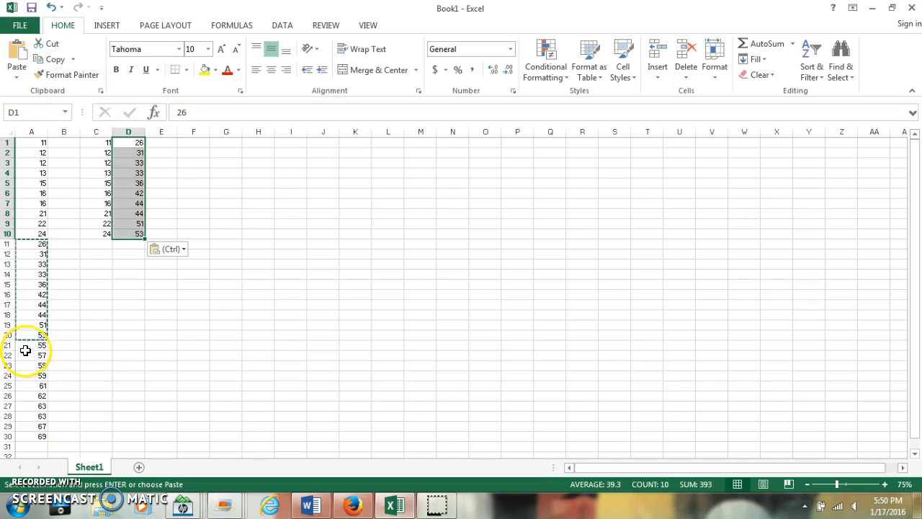
- Copy the last ten sorted values, A21:A30, into column E starting at E1
left_click_drag(26, 345, 30, 434)
left_click(51, 59)
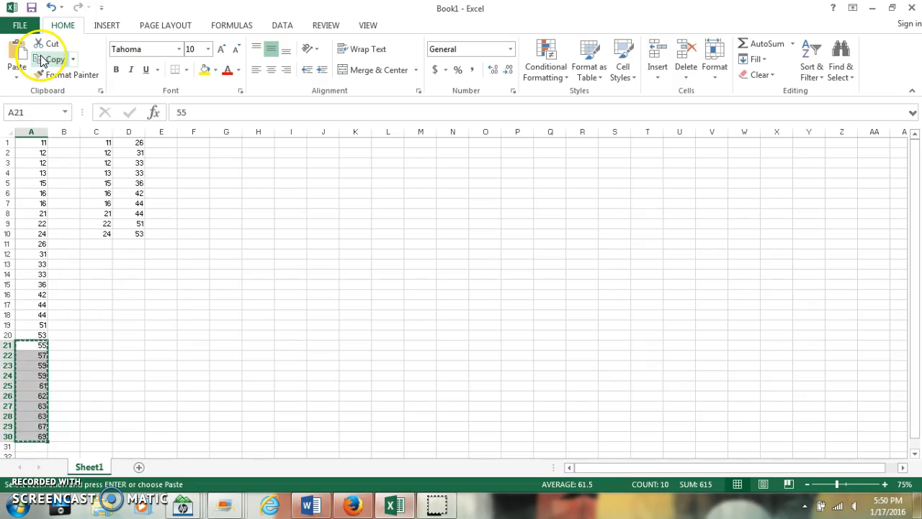
left_click(161, 143)
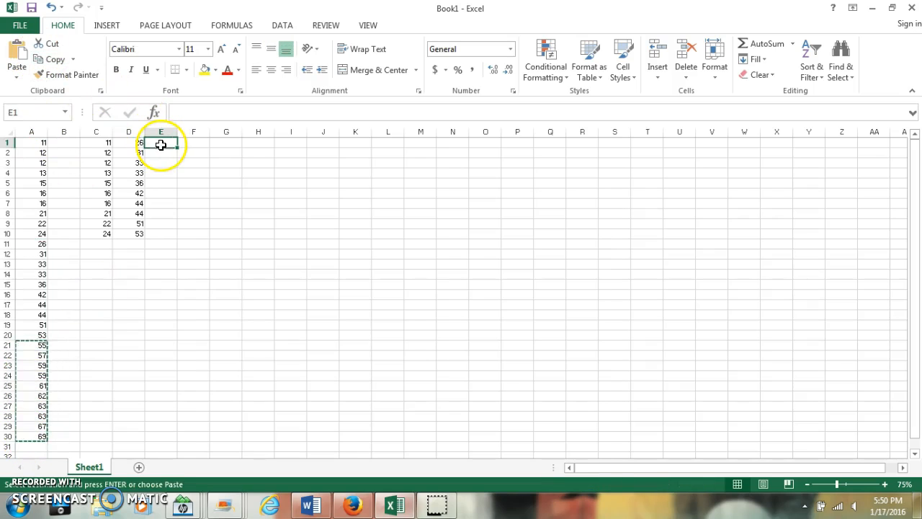
left_click(17, 48)
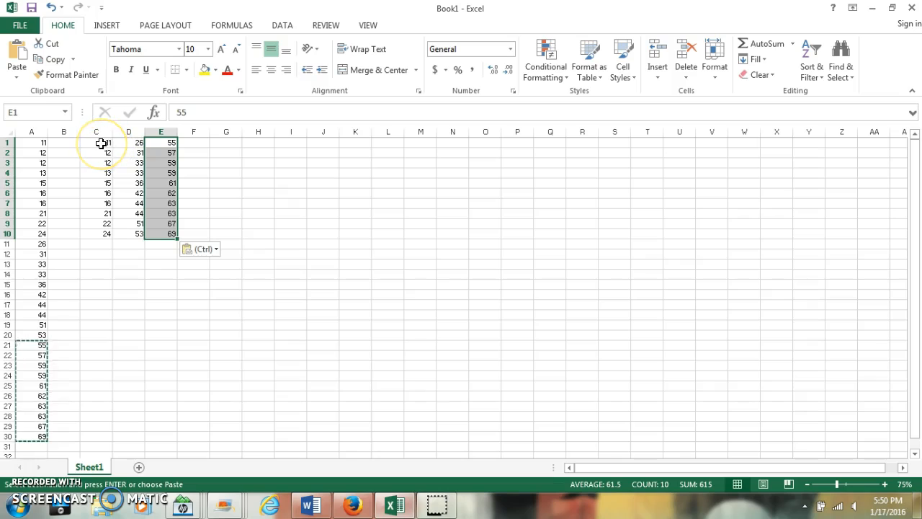
- Apply All Borders to the three-column block C1:E10
left_click_drag(102, 144, 158, 233)
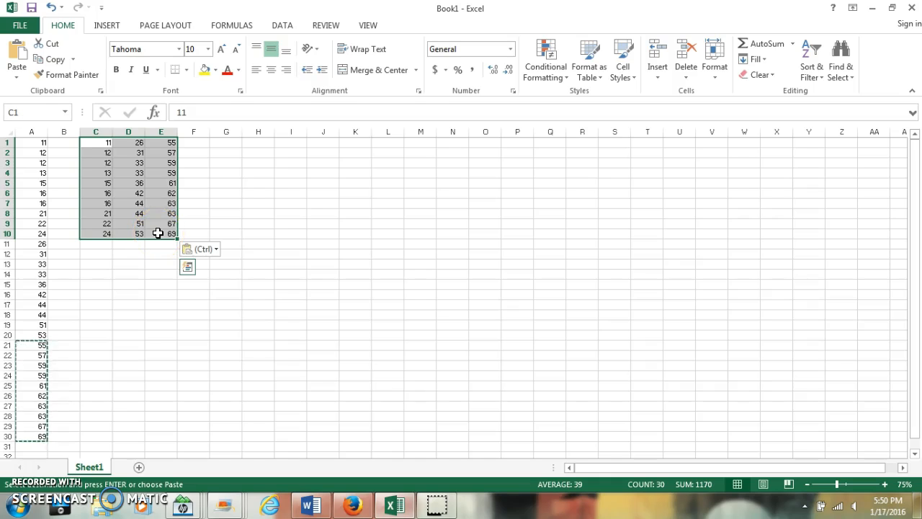
left_click(187, 69)
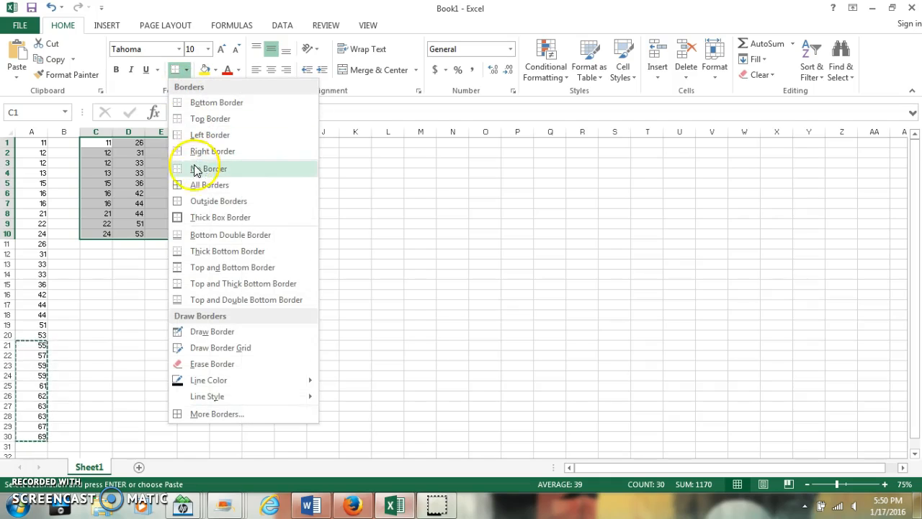
left_click(201, 187)
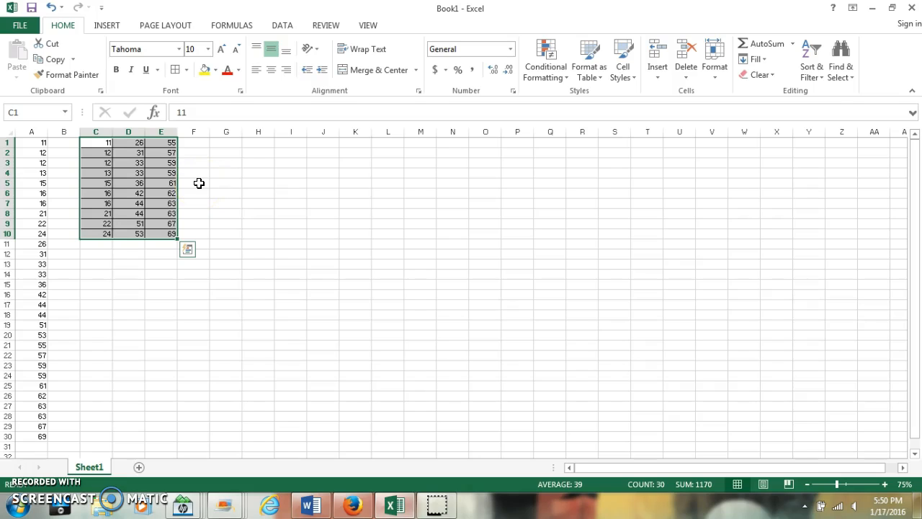
- Copy the bordered block C1:E10 and paste it into the Word document on a new line below the "My Data Tables" title
left_click(54, 62)
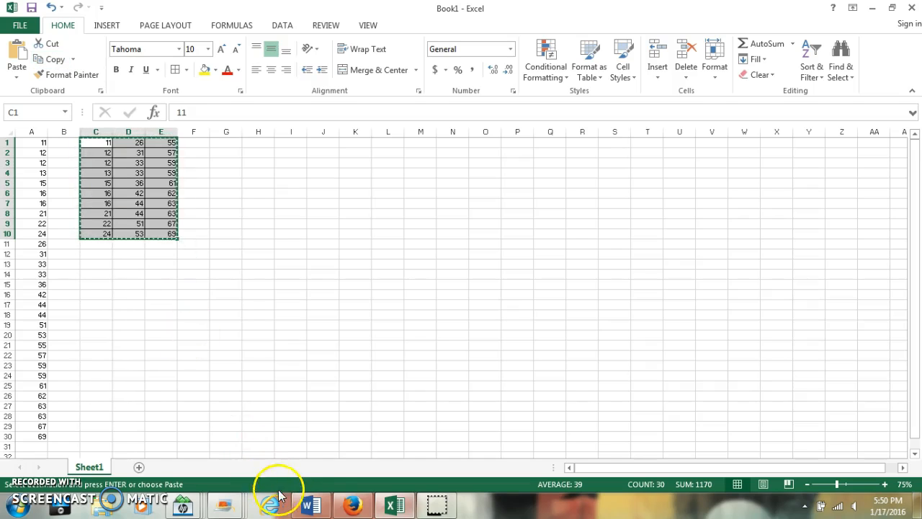
left_click(311, 505)
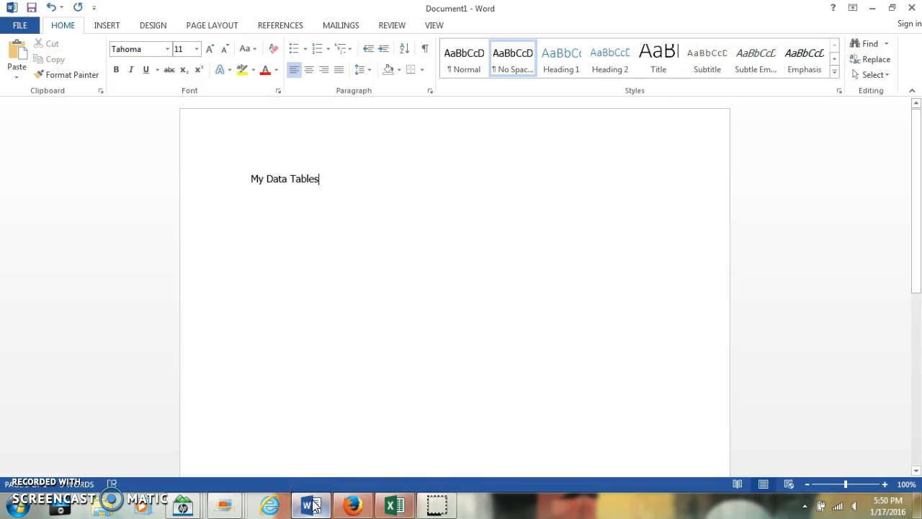
key("Return")
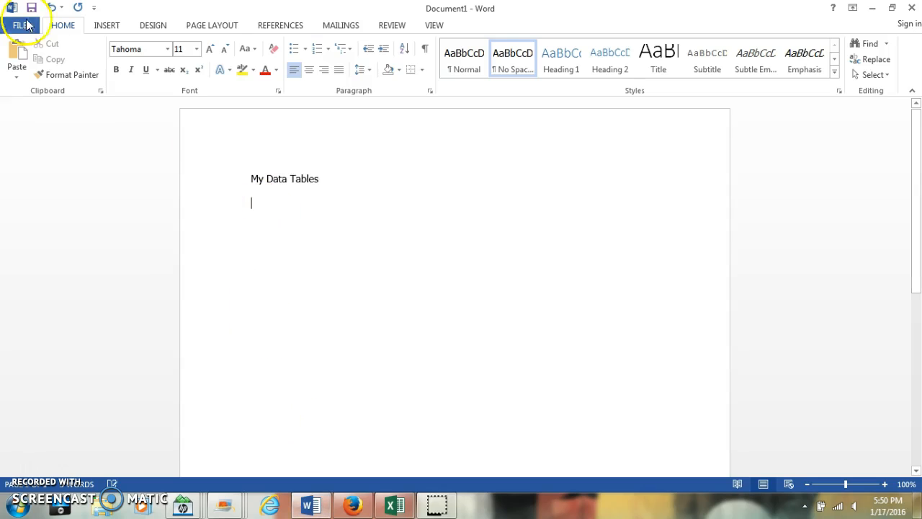
left_click(17, 54)
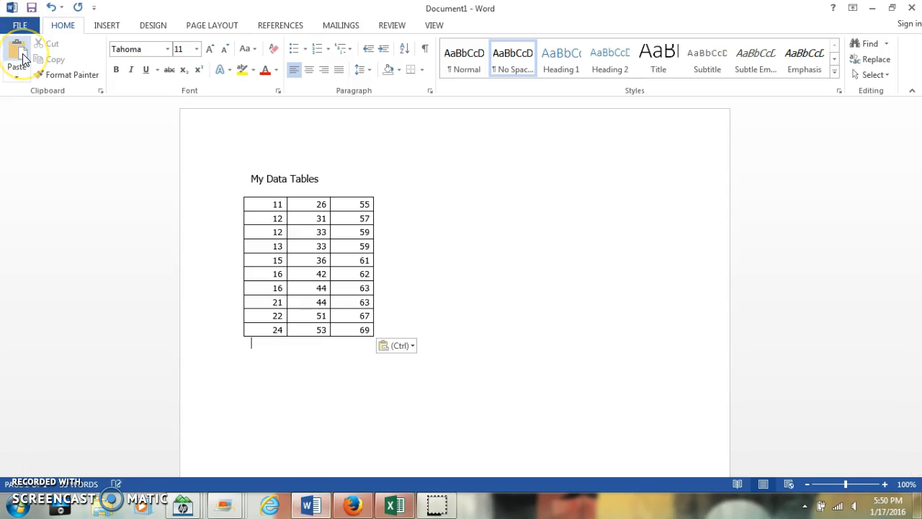
- Insert an empty row above the first row of the pasted table
left_click(266, 204)
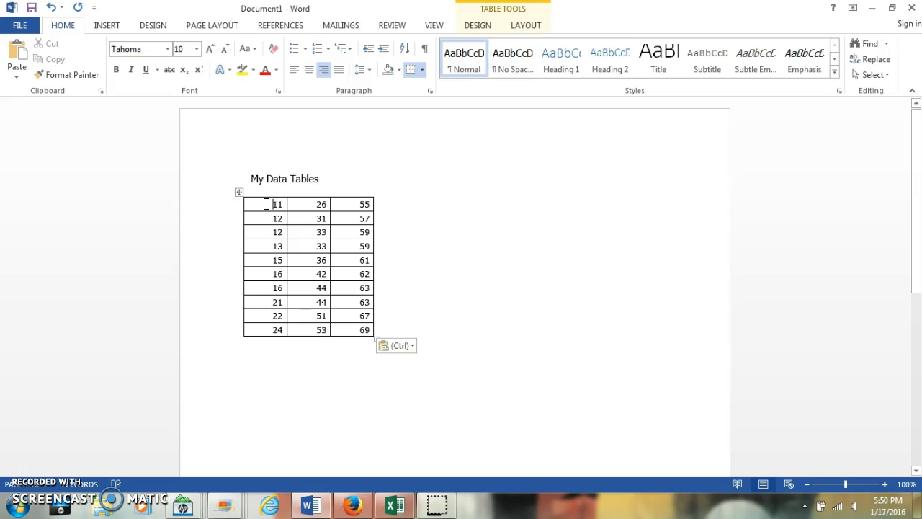
left_click(525, 26)
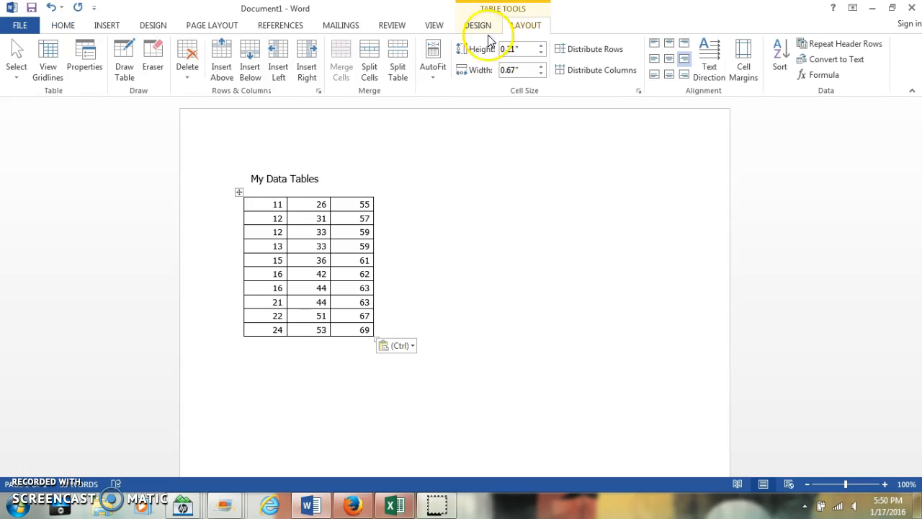
left_click(221, 59)
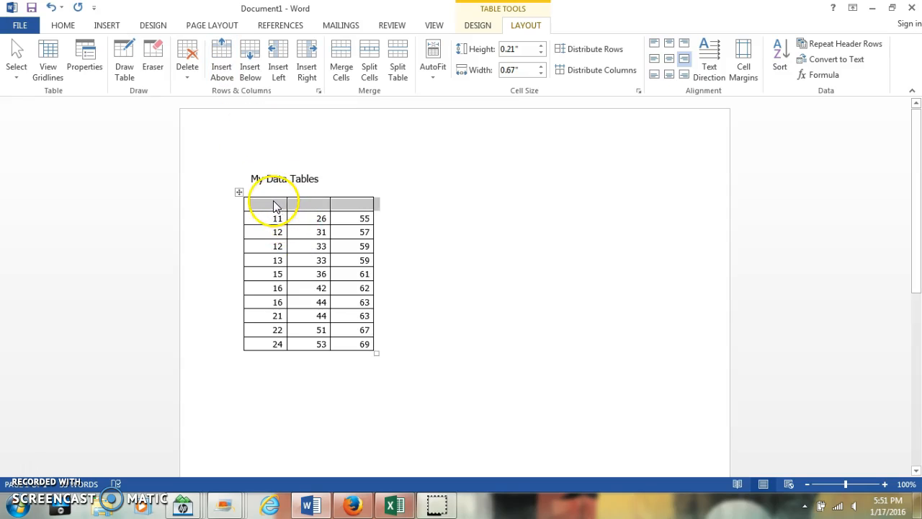
- Merge the three cells of the empty top row and enter the heading "Sorted Data Values" in the merged cell
left_click(260, 203)
left_click_drag(260, 202, 345, 208)
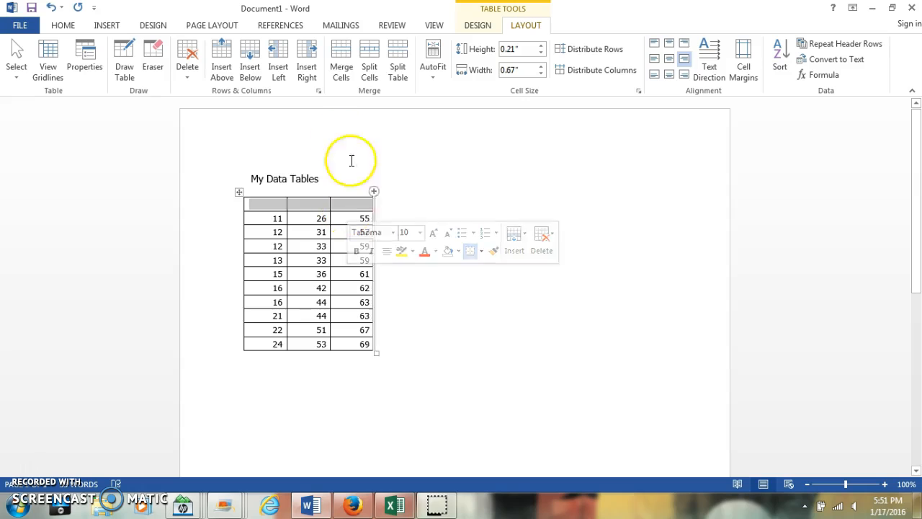
left_click(344, 58)
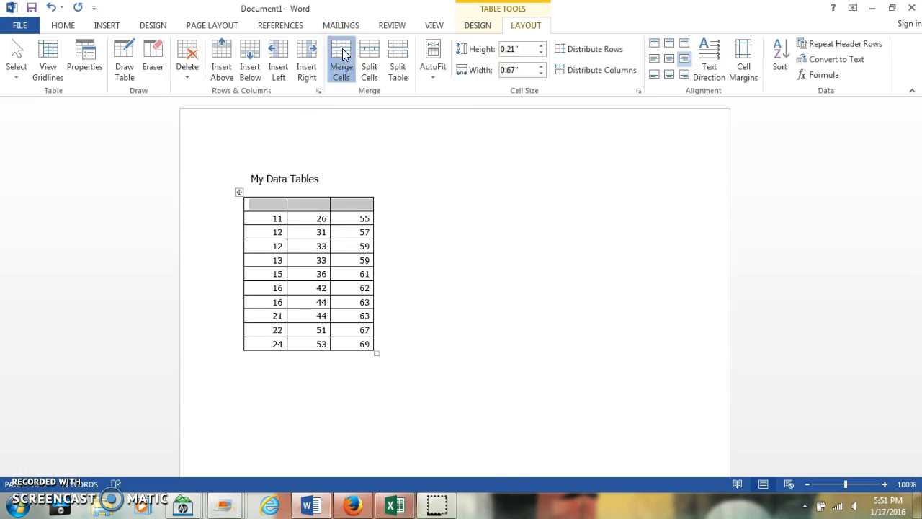
left_click(266, 204)
type("Sorted Data Values")
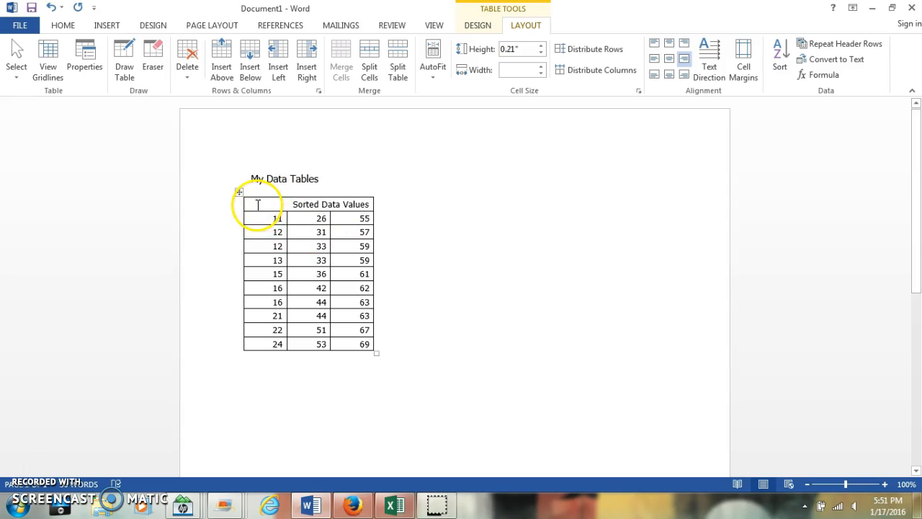
- Center the contents of all table cells and add the caption "Table 1: Sorted Data Values" below the table
left_click_drag(257, 209, 350, 349)
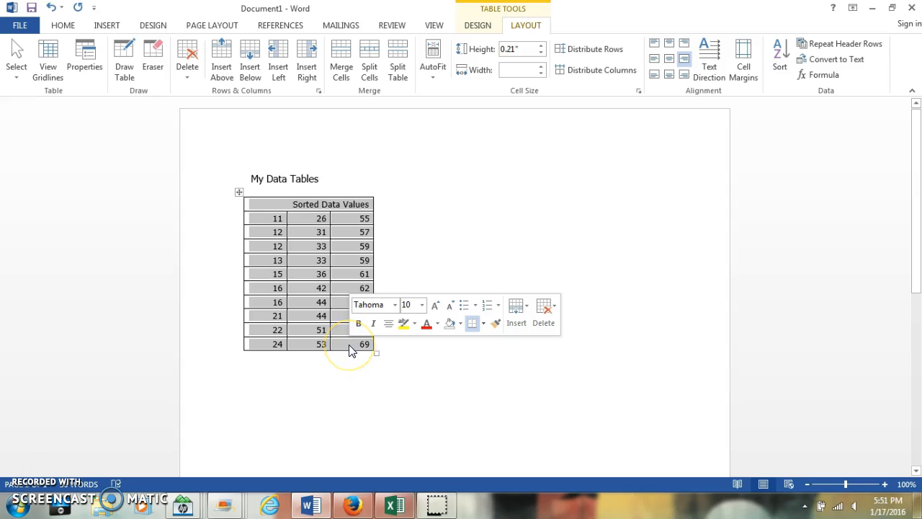
left_click(670, 60)
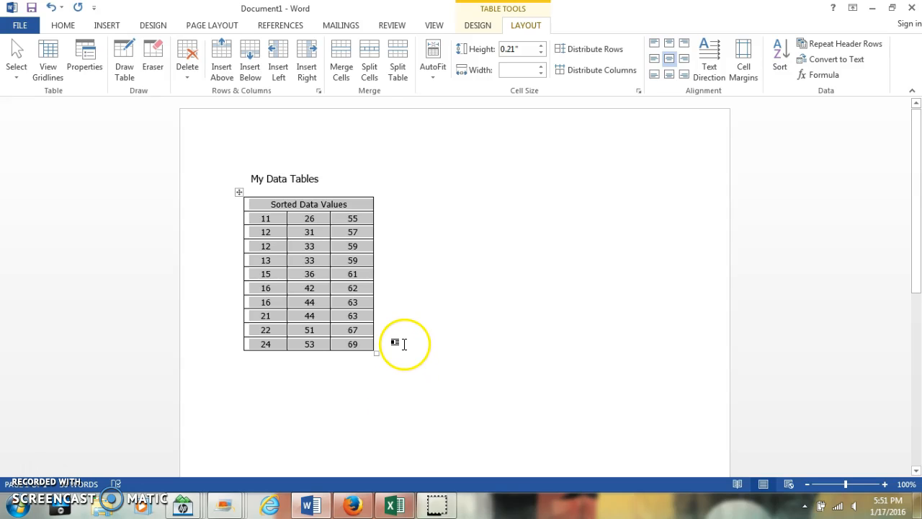
left_click(283, 368)
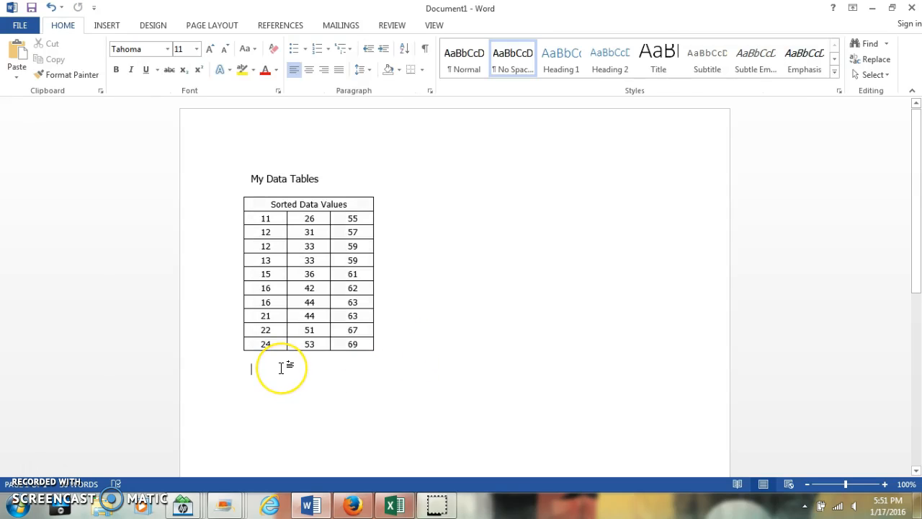
type("Table")
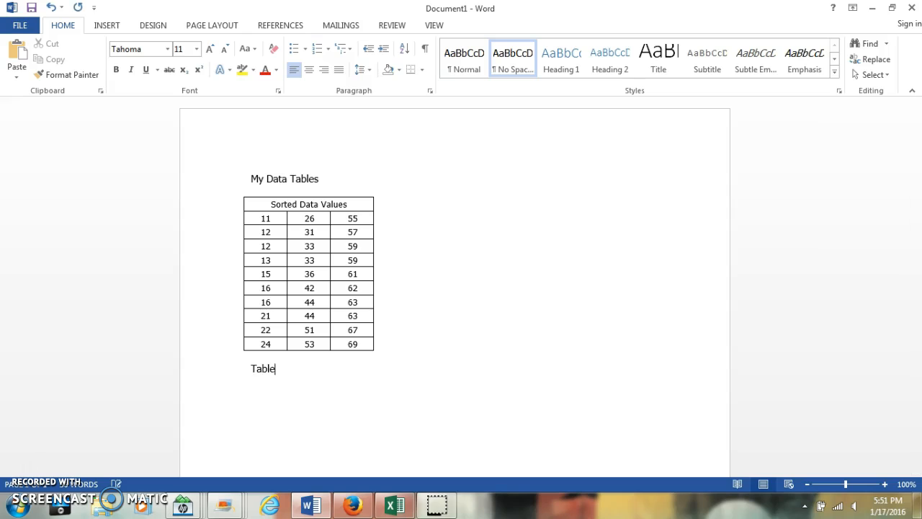
type(" 1: Sorted Data Values")
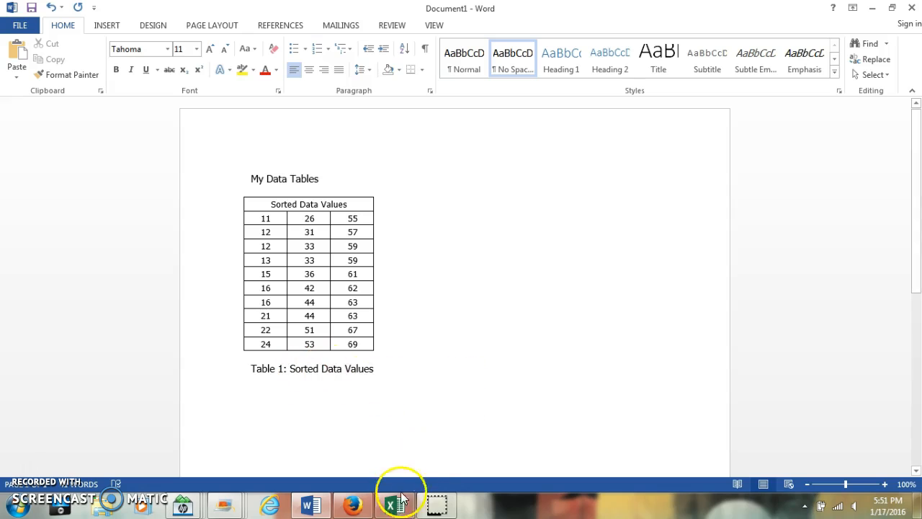
- Switch to the Excel workbook and enter the first class interval 10-19 in cell H4
mouse_move(395, 508)
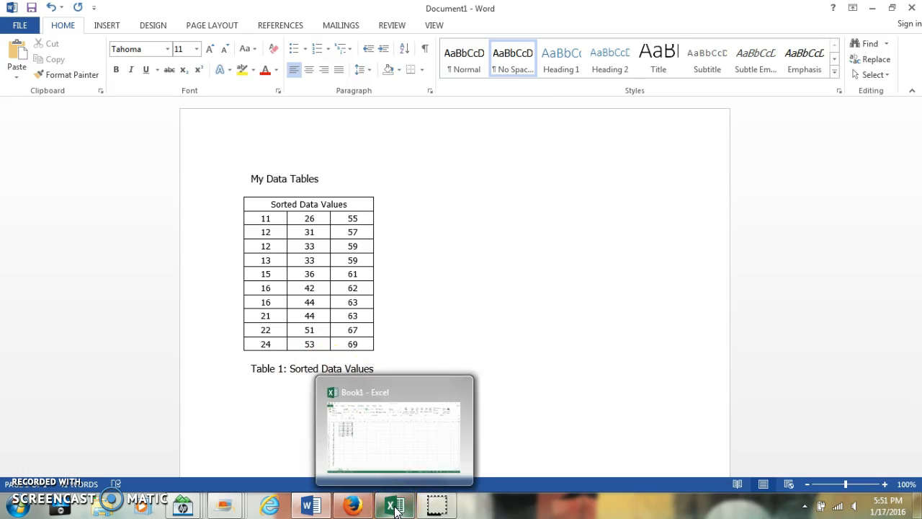
left_click(395, 508)
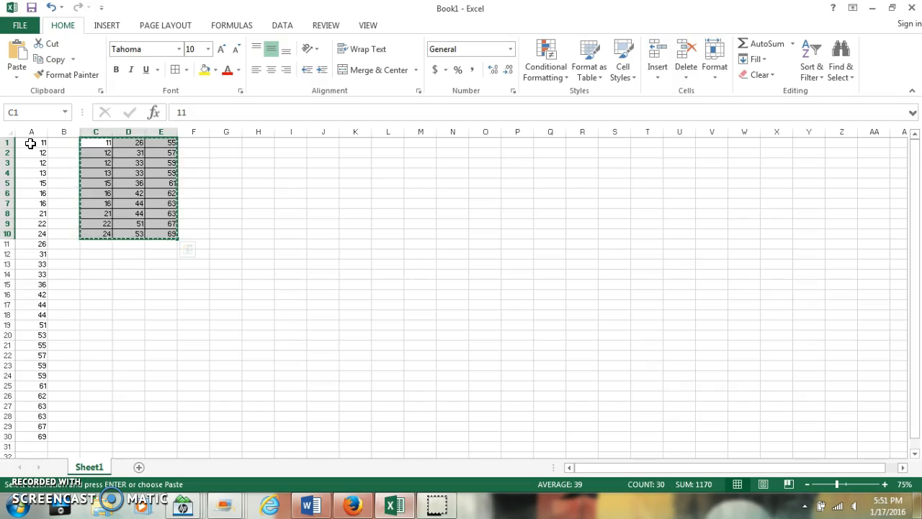
left_click(257, 174)
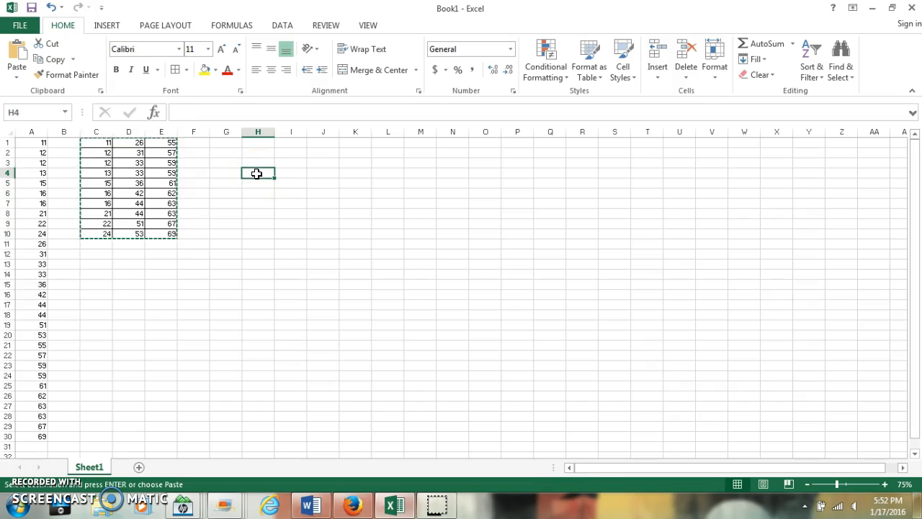
type("10")
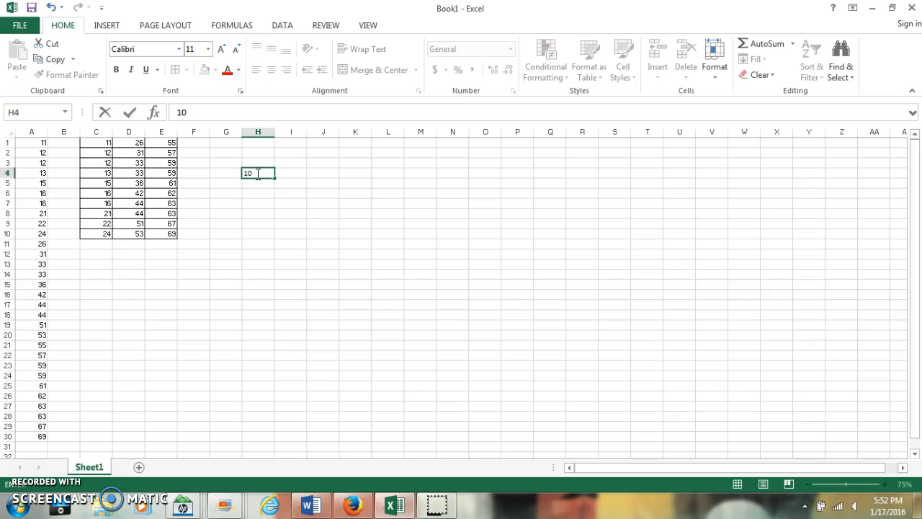
type("-19")
left_click(256, 173)
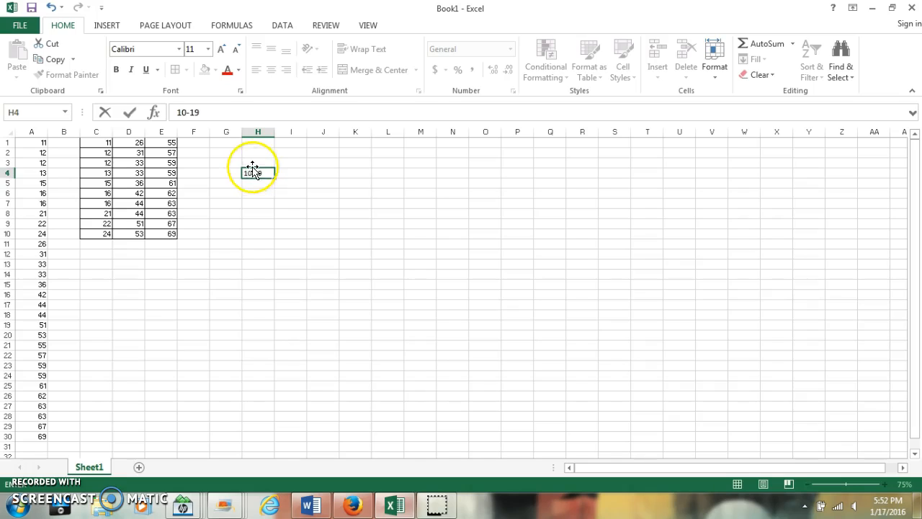
key("Return")
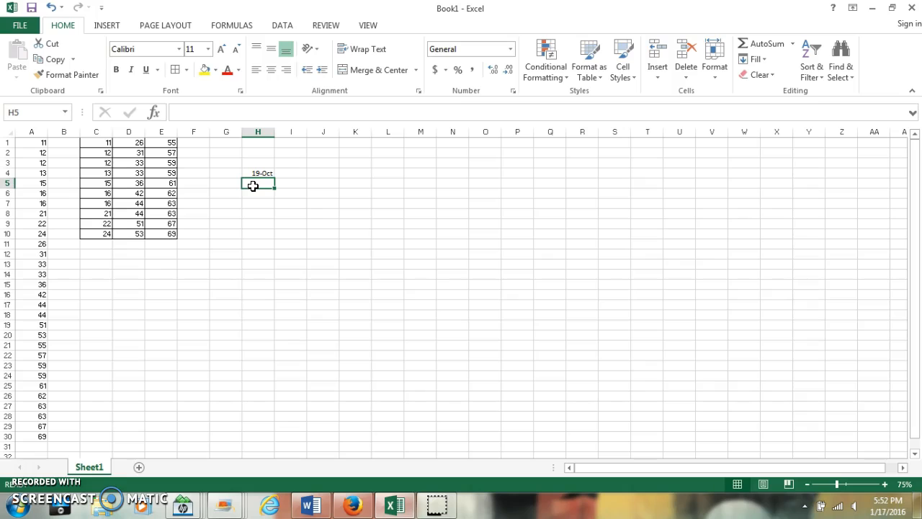
- Enter the class intervals 20-29, 30-39, 40-49, 50-59 and 60-69 in cells H5 to H9
type("20-29")
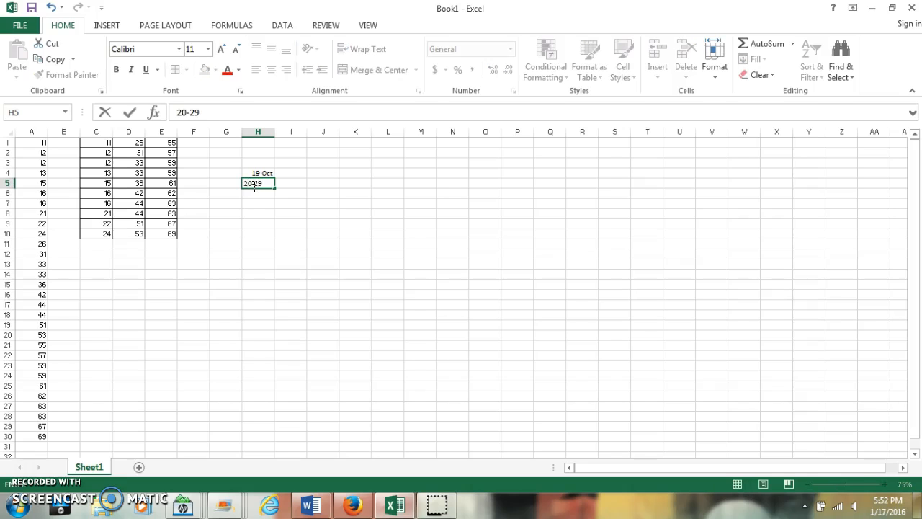
key("Return")
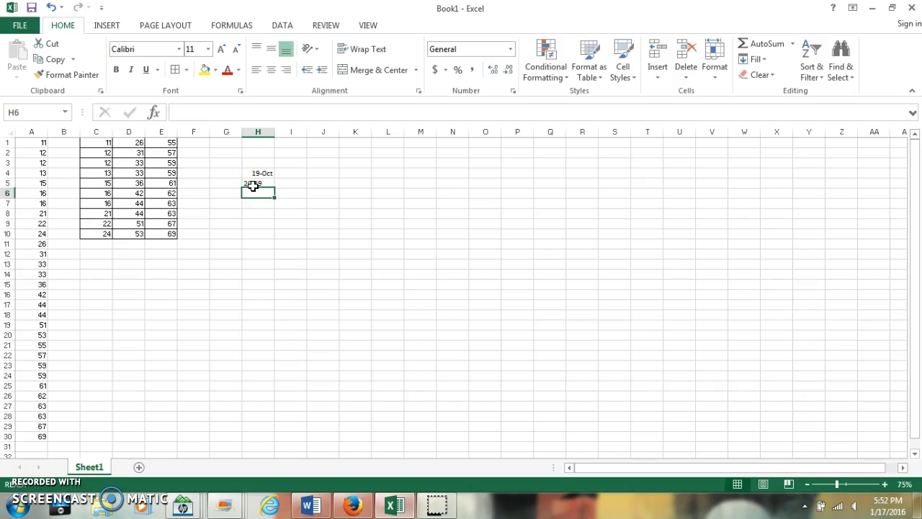
type("30-39")
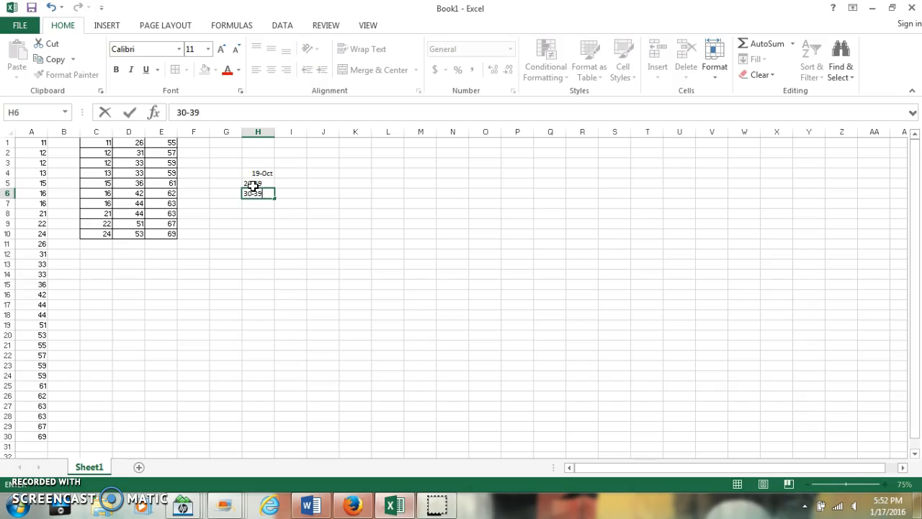
key("Return")
type("40-49")
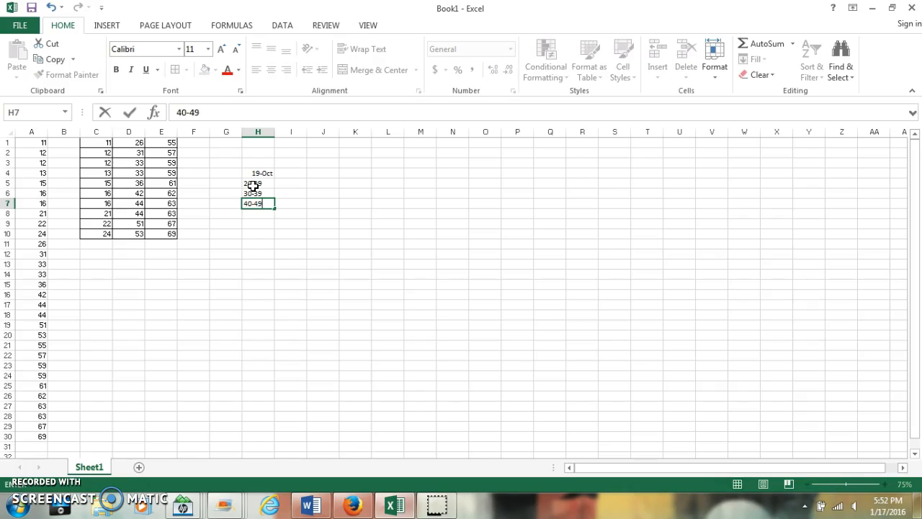
key("Return")
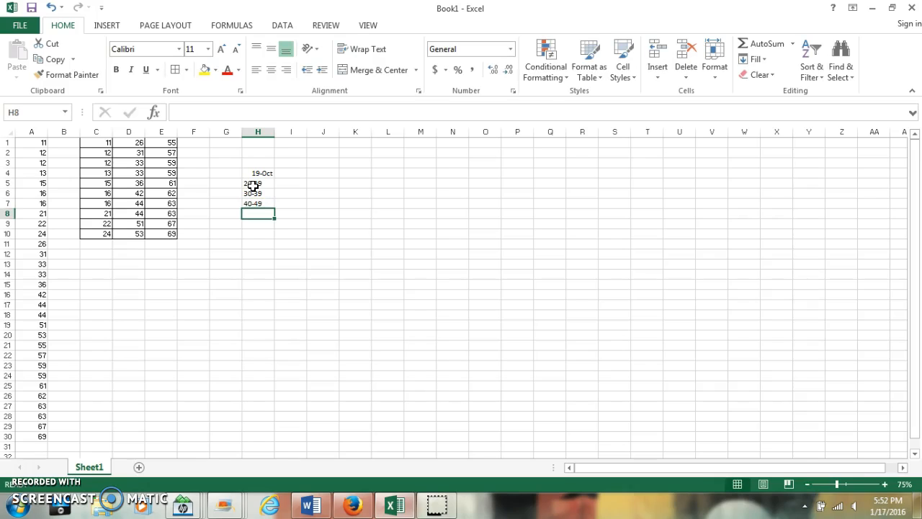
type("50-59")
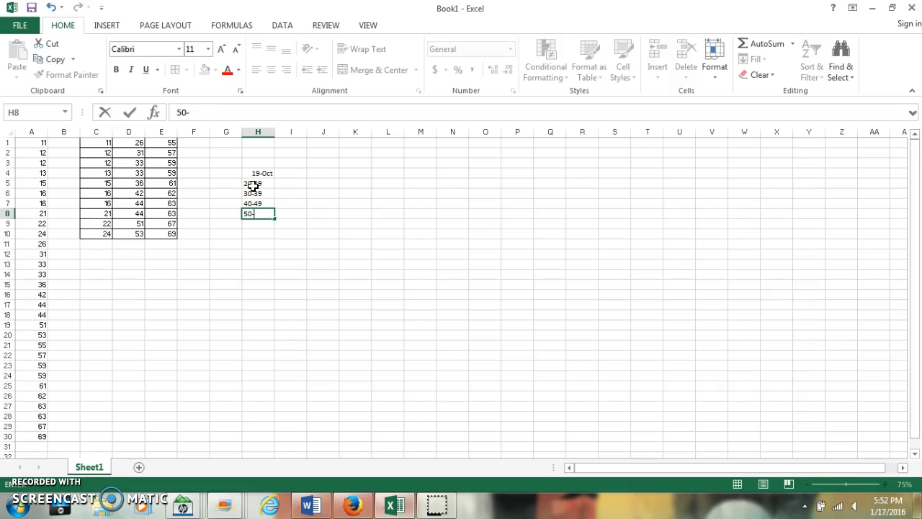
key("Return")
type("60-69")
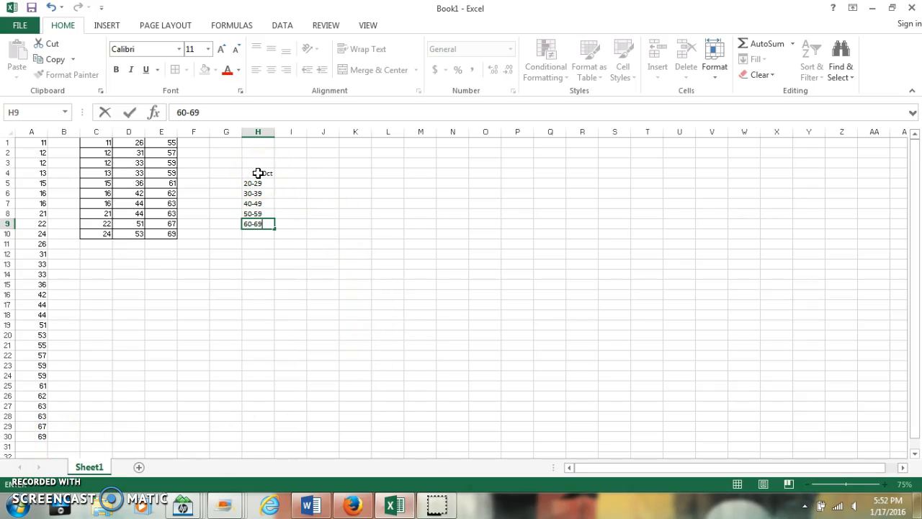
- Set the number format of the class interval cells H4:H9 to Text
left_click(258, 173)
left_click_drag(258, 173, 260, 220)
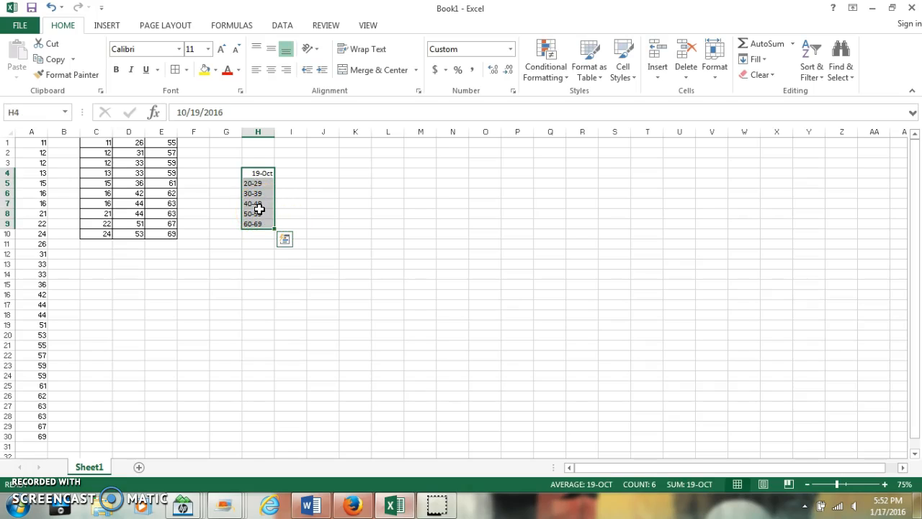
right_click(261, 211)
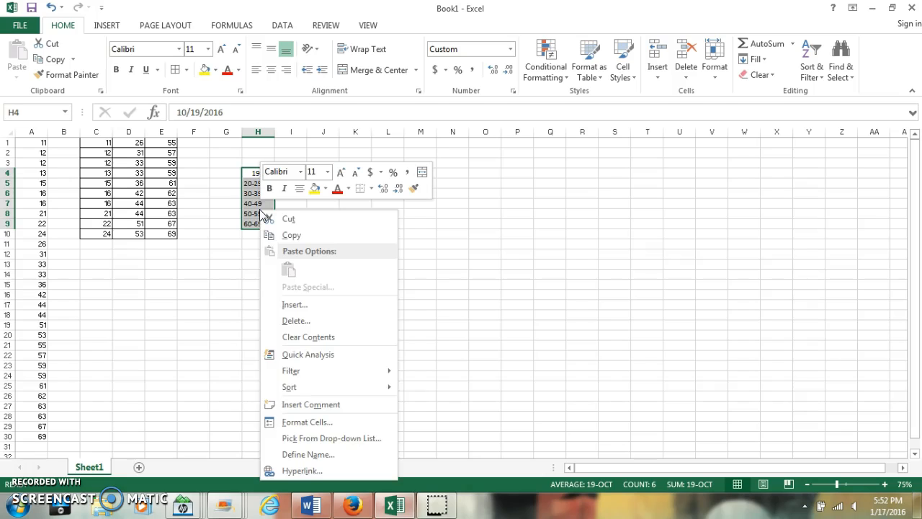
left_click(293, 428)
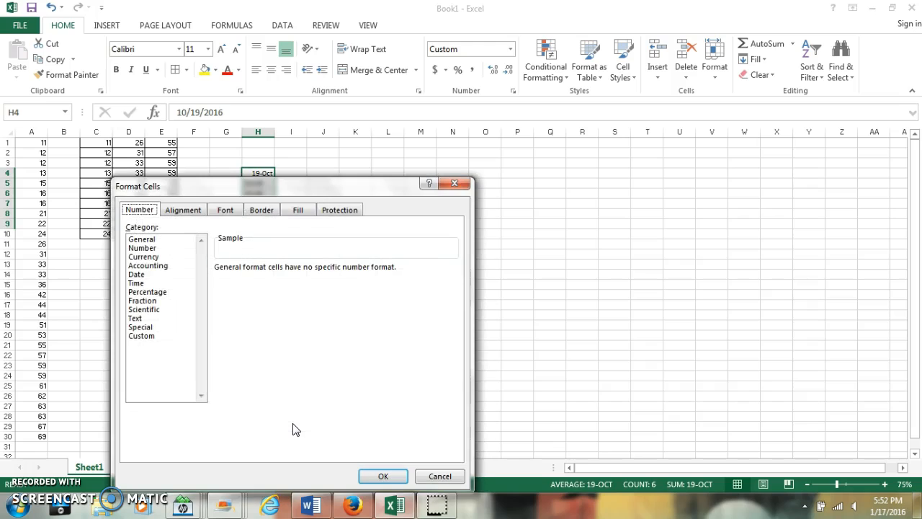
left_click(137, 318)
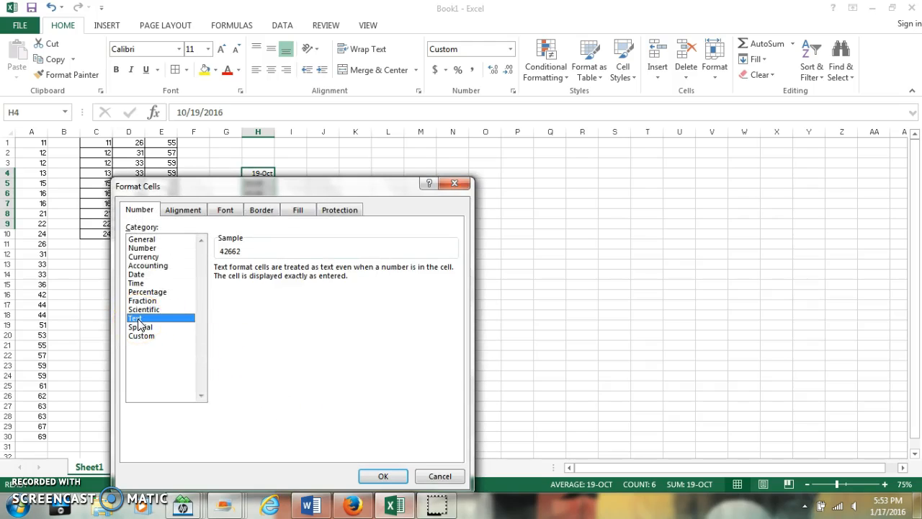
left_click(372, 477)
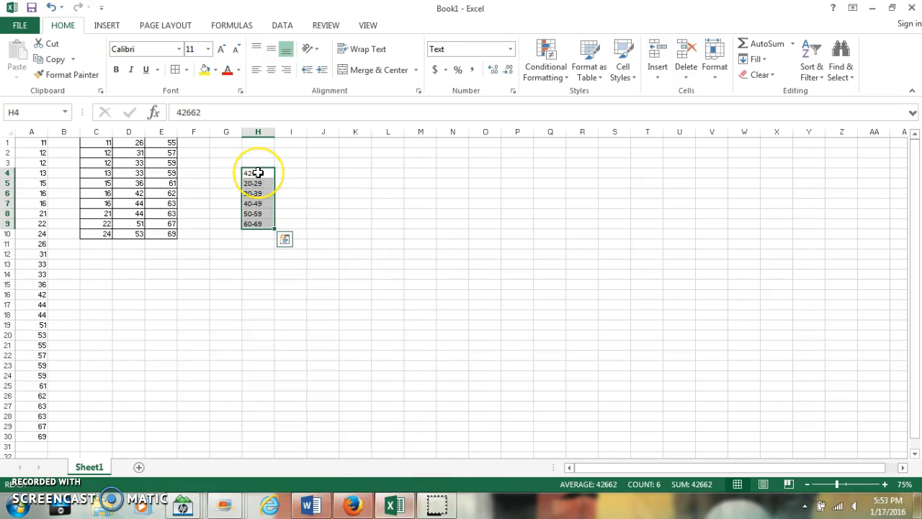
- Re-enter the class interval 10-19 in cell H4
left_click(257, 173)
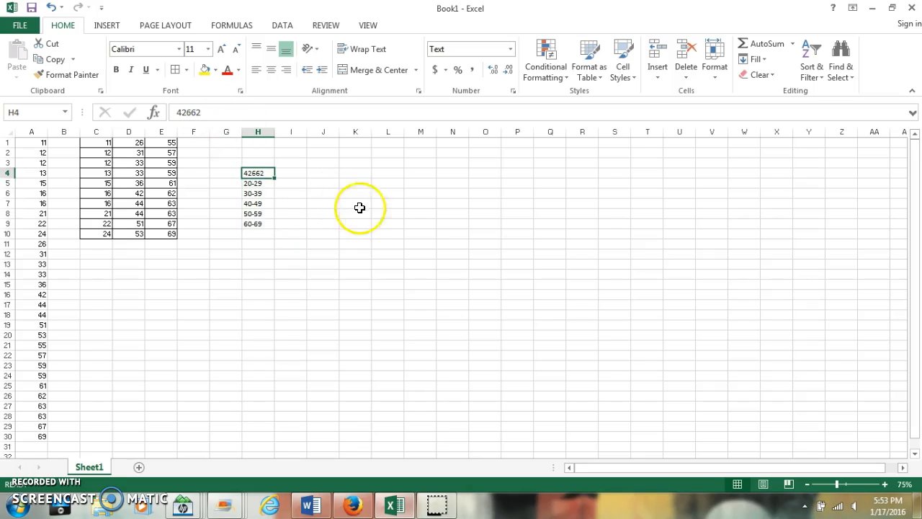
type("10")
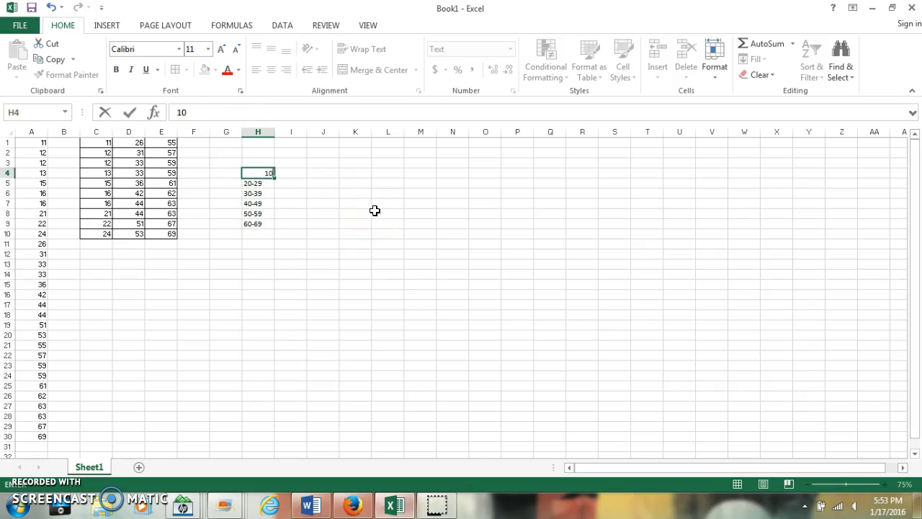
type("-19")
- Add the column headings "Class Interval" in H3 and "Frequency" in I3
left_click(253, 164)
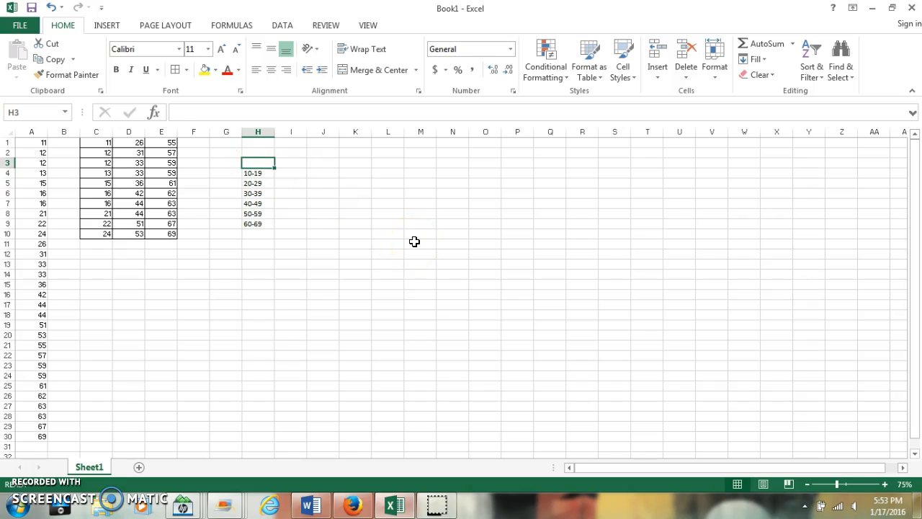
type("Class Interval")
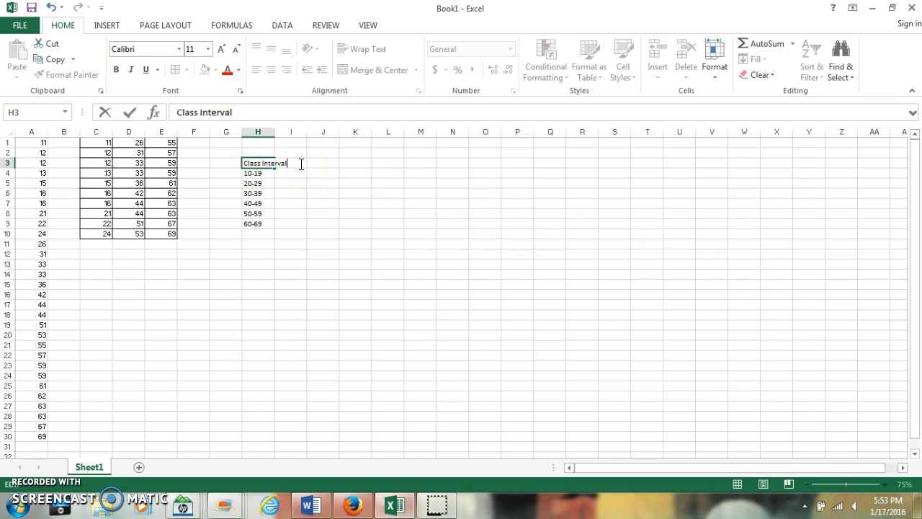
left_click(387, 183)
left_click(305, 164)
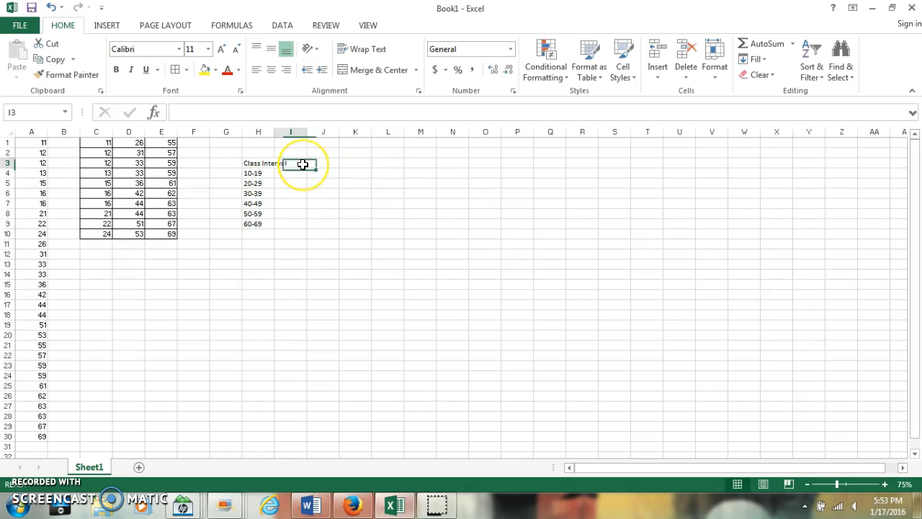
type("F")
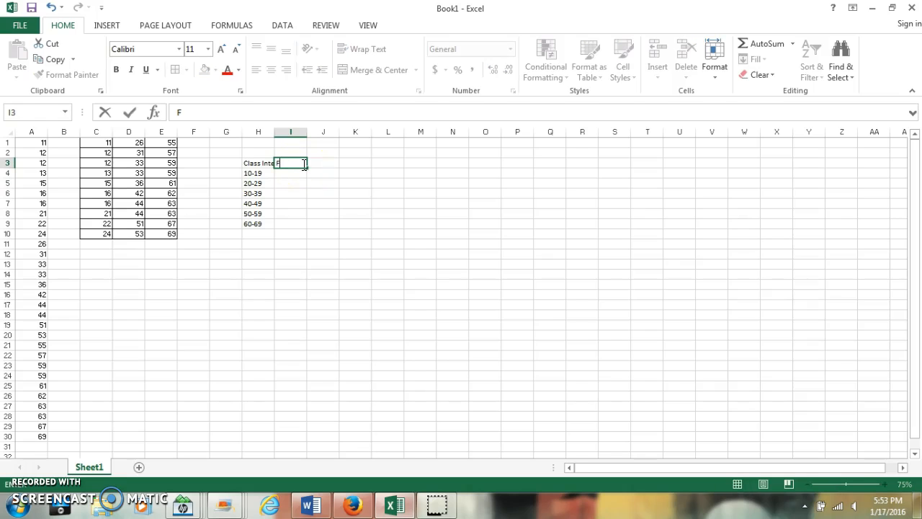
type("requency")
- Count the data values in A1:A7 and enter 7 as the 10-19 class frequency in I4
left_click(26, 142)
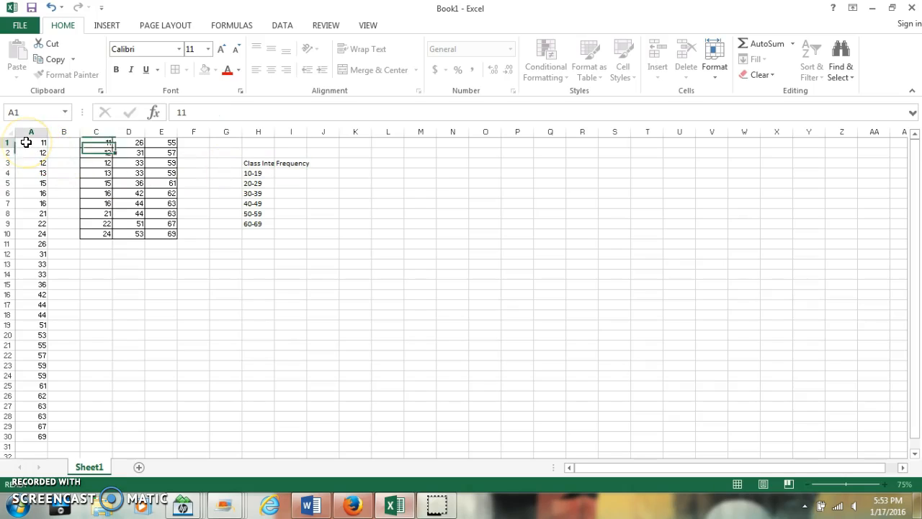
left_click_drag(26, 142, 33, 202)
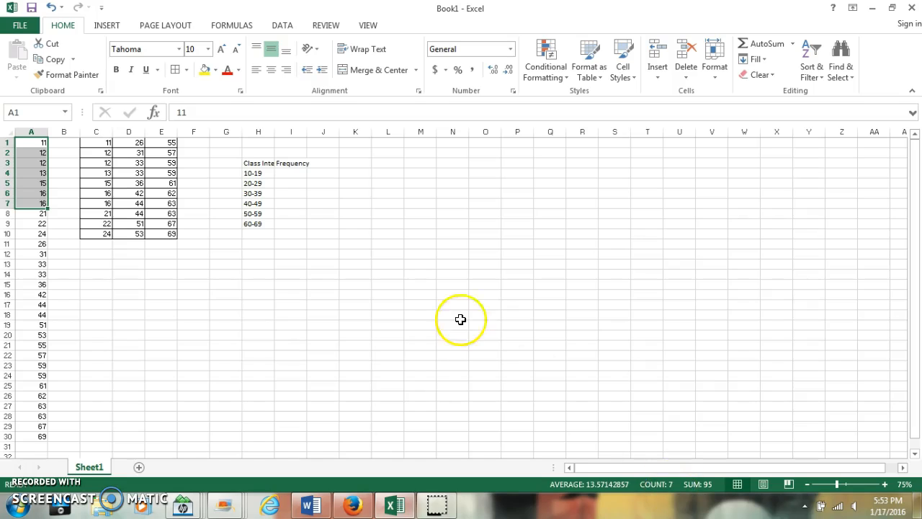
left_click(290, 175)
type("7")
left_click(266, 185)
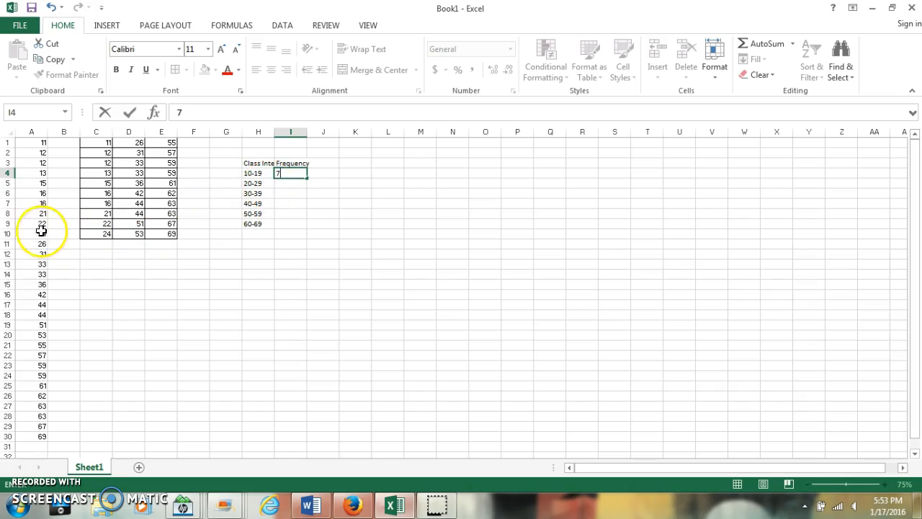
- Count the data values in A8:A11 and enter 4 as the 20-29 class frequency in I5
left_click_drag(29, 216, 34, 244)
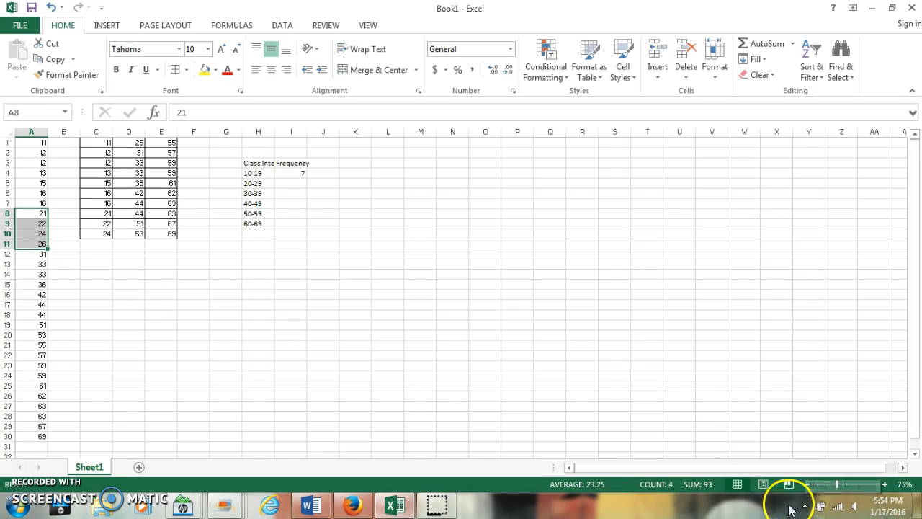
left_click(290, 183)
type("4")
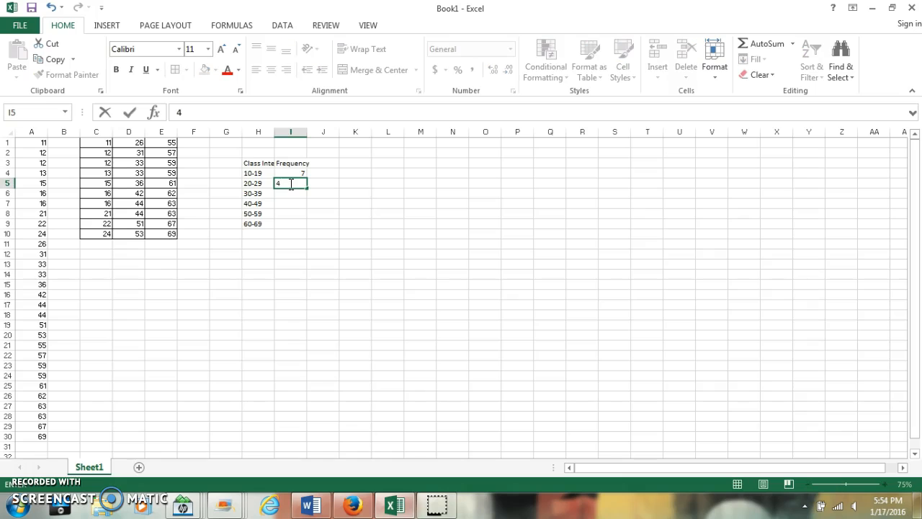
- Count the data values in A12:A15 and enter 4 as the 30-39 class frequency in I6
left_click_drag(37, 256, 36, 284)
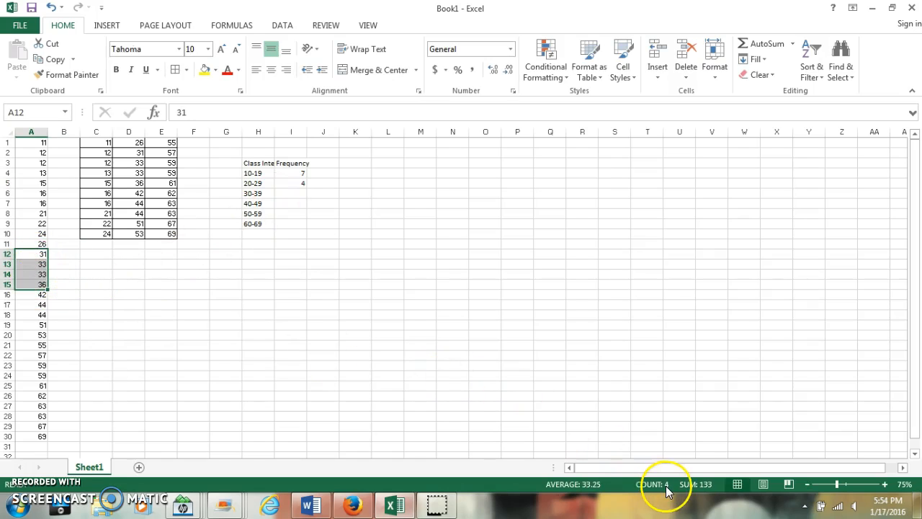
left_click(292, 195)
type("4")
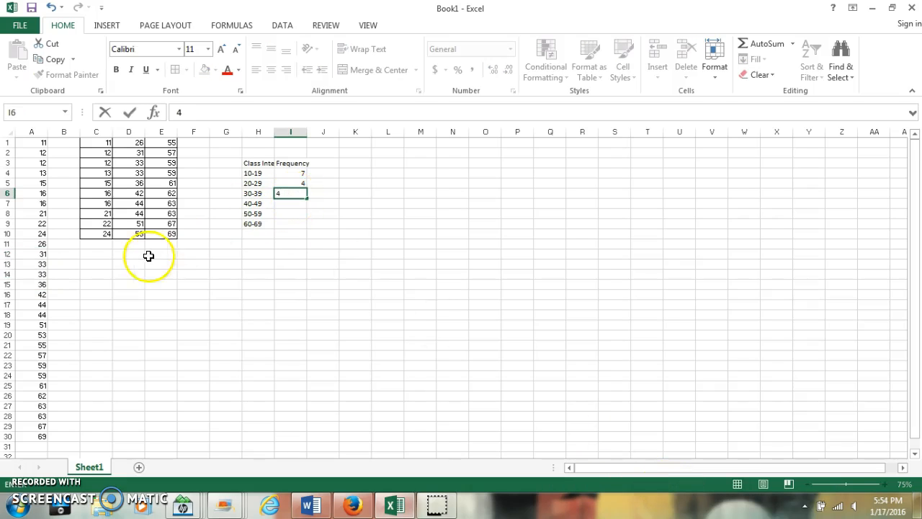
- Count the data values in A16:A18 and enter 3 as the 40-49 class frequency in I7
left_click_drag(40, 295, 35, 310)
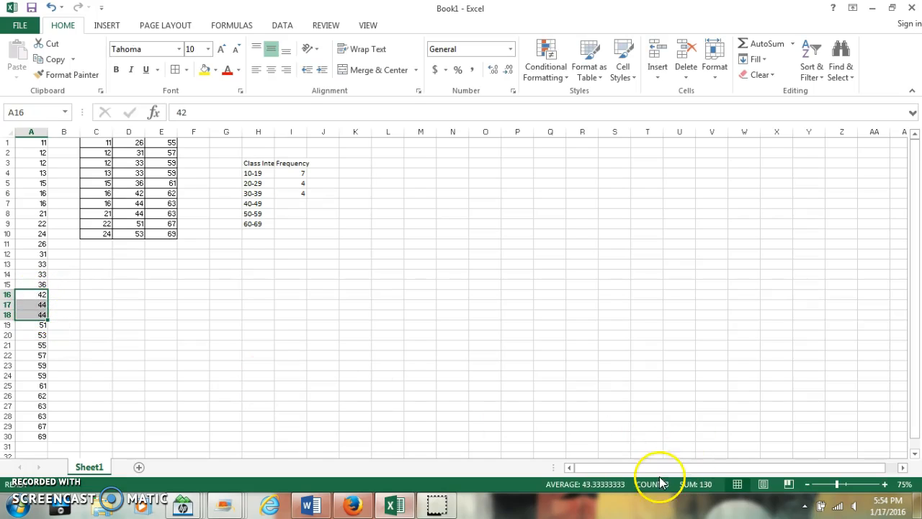
left_click(300, 206)
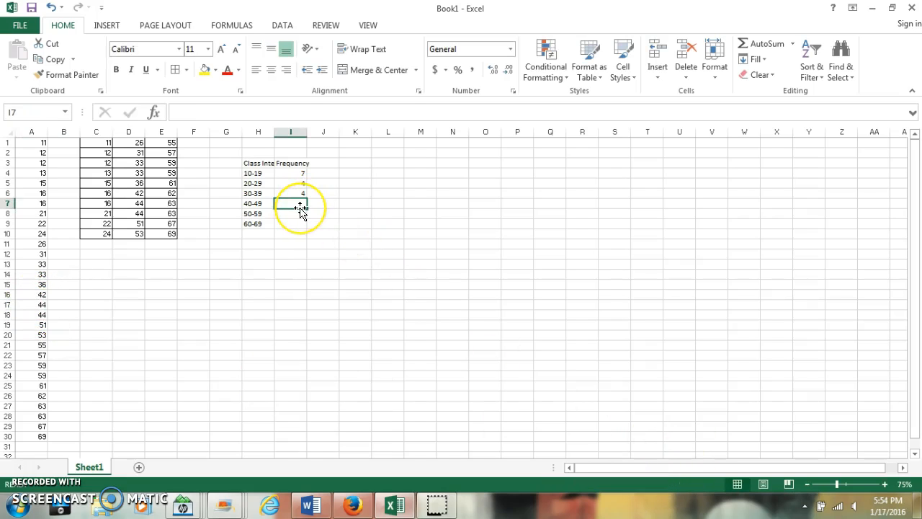
type("3")
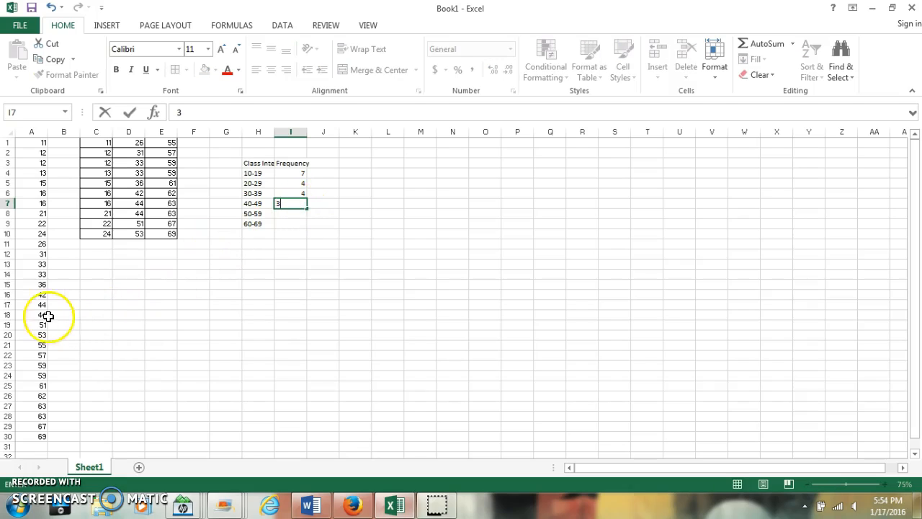
- Count the data values in A19:A24 and enter 6 as the 50-59 class frequency in I8
left_click_drag(35, 325, 33, 373)
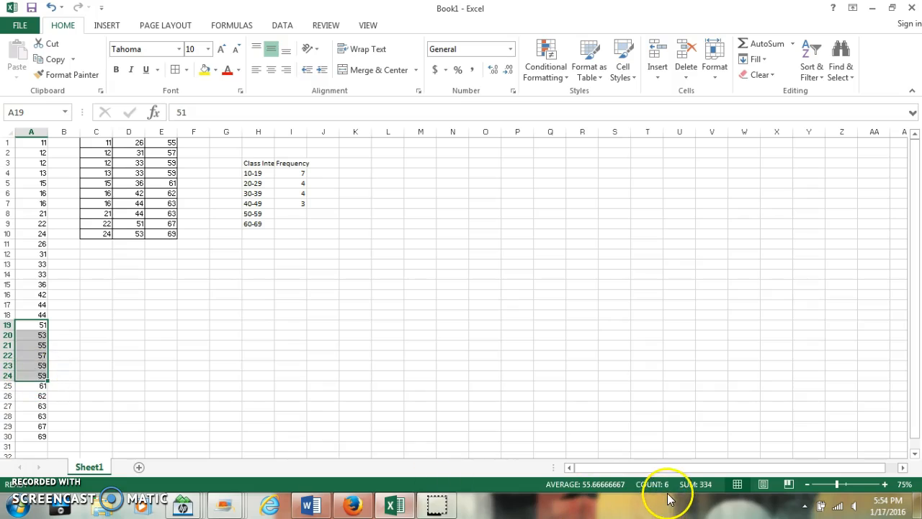
double_click(286, 214)
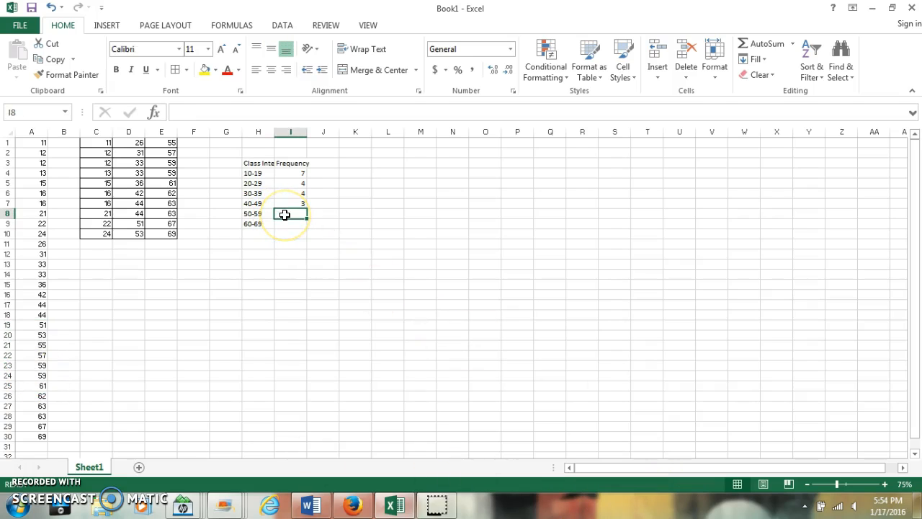
type("6")
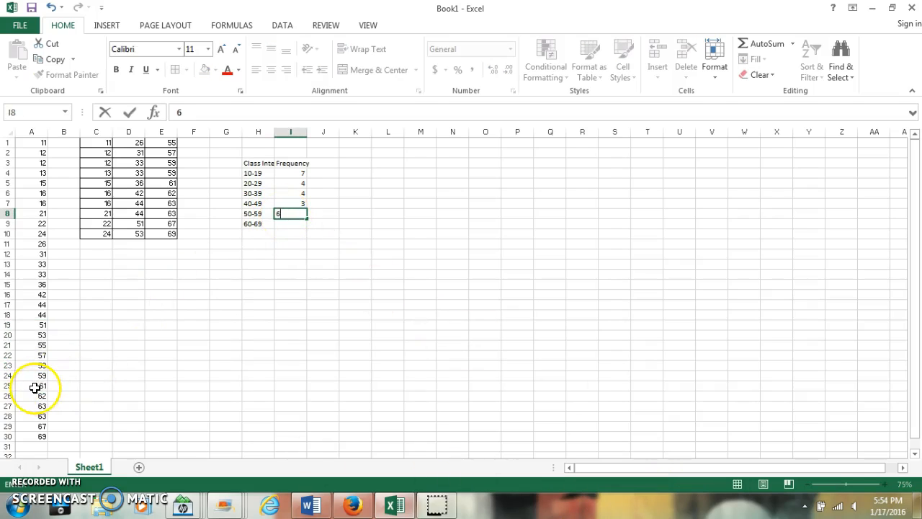
- Count the data values in A25:A30 and enter 6 as the 60-69 class frequency in I9
left_click_drag(34, 387, 30, 435)
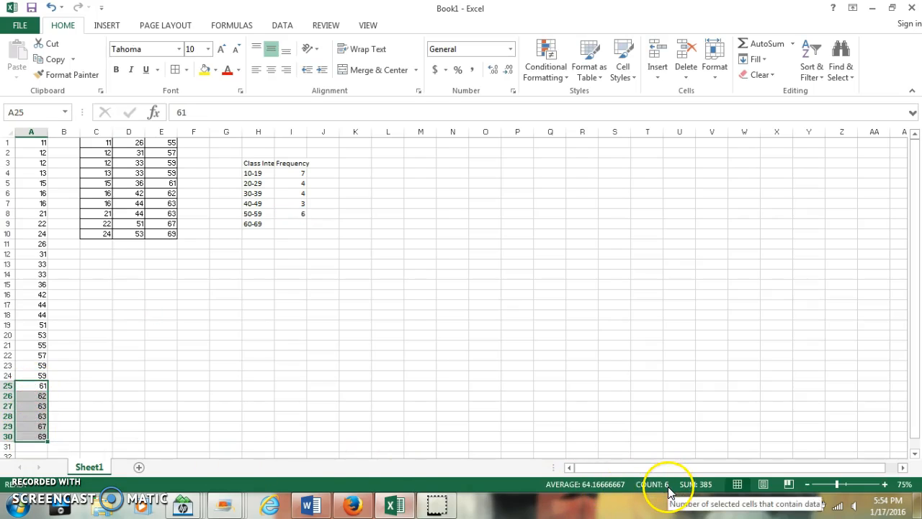
left_click(293, 222)
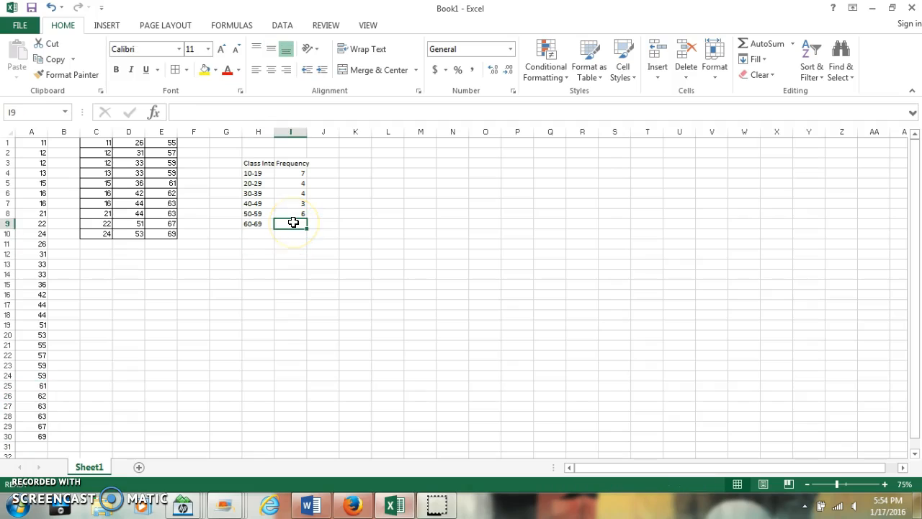
type("6")
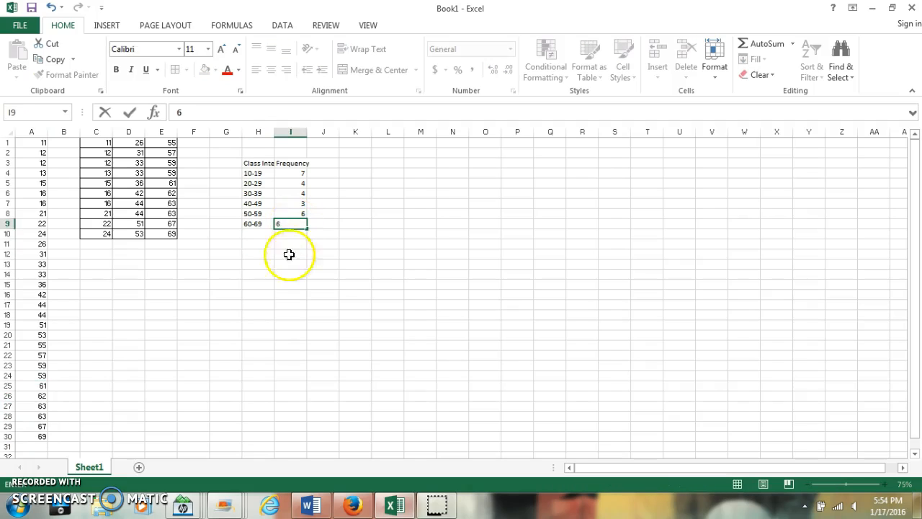
left_click(370, 285)
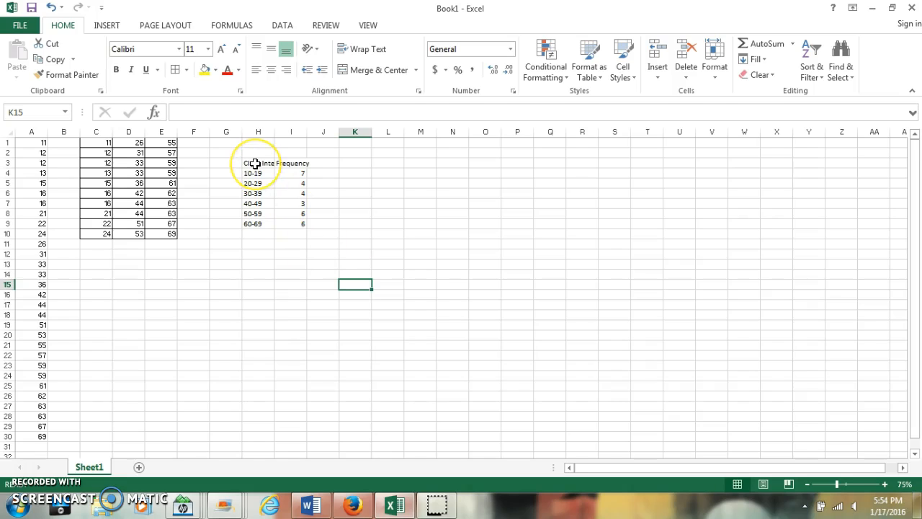
- Apply all borders to the frequency table in H3:I9
left_click(256, 163)
left_click_drag(256, 163, 293, 218)
left_click(178, 72)
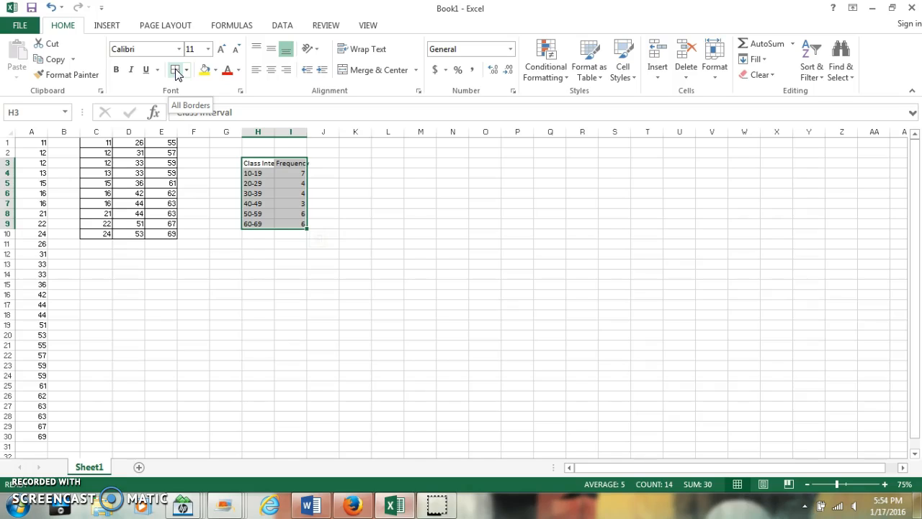
left_click(176, 71)
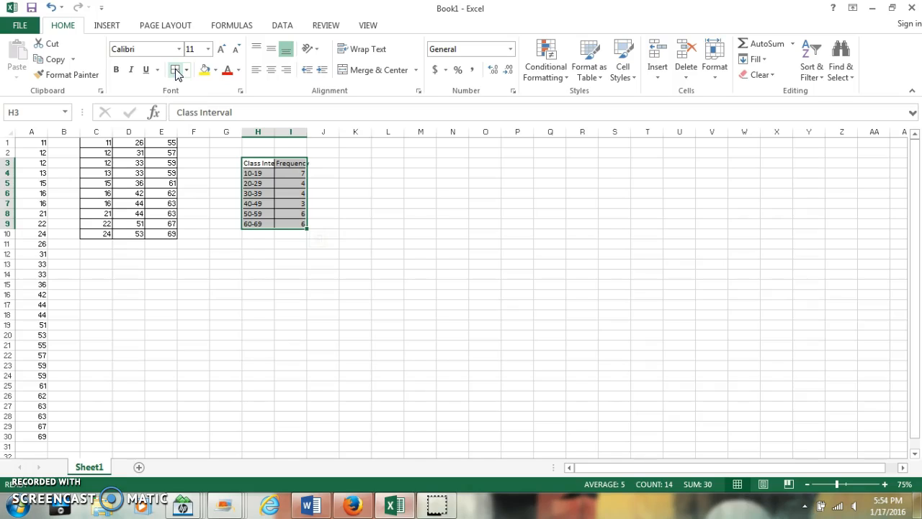
- Copy the frequency table H3:I9, switch to the Word document and paste it on a new line below the Table 1 caption
left_click(50, 60)
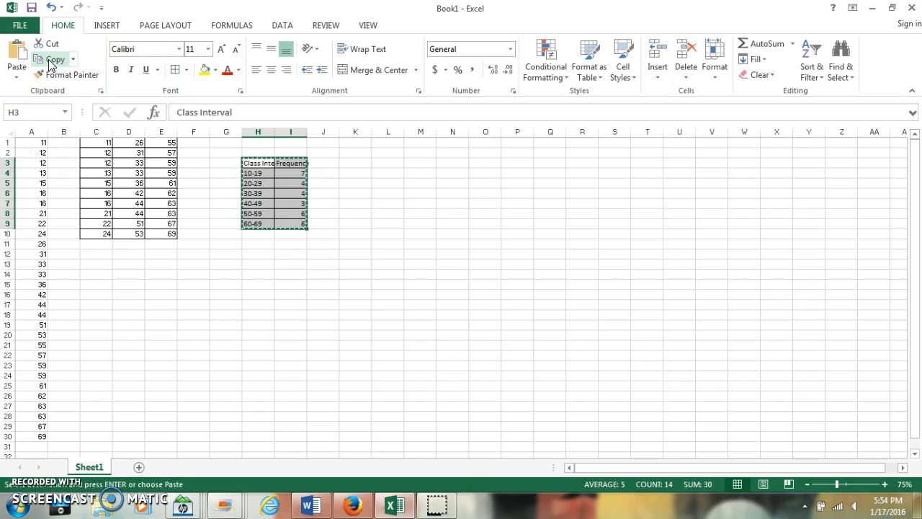
left_click(311, 505)
key("Return")
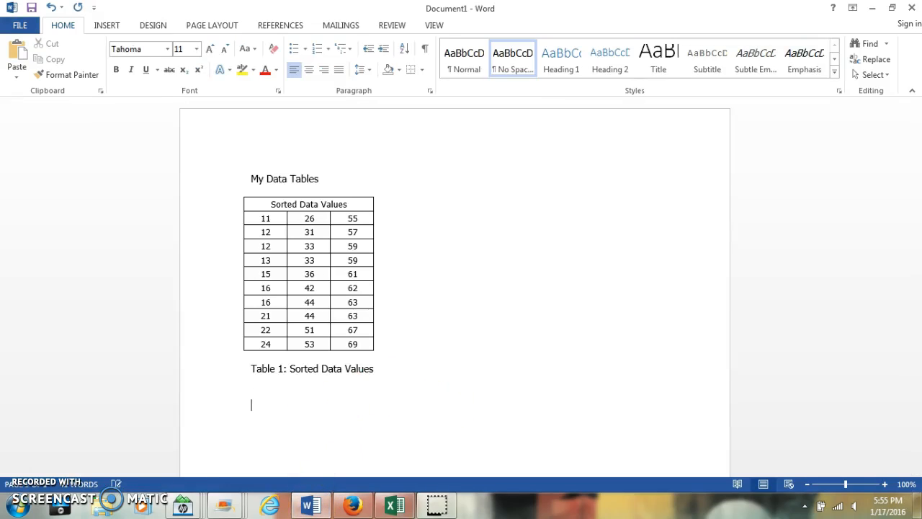
left_click(16, 56)
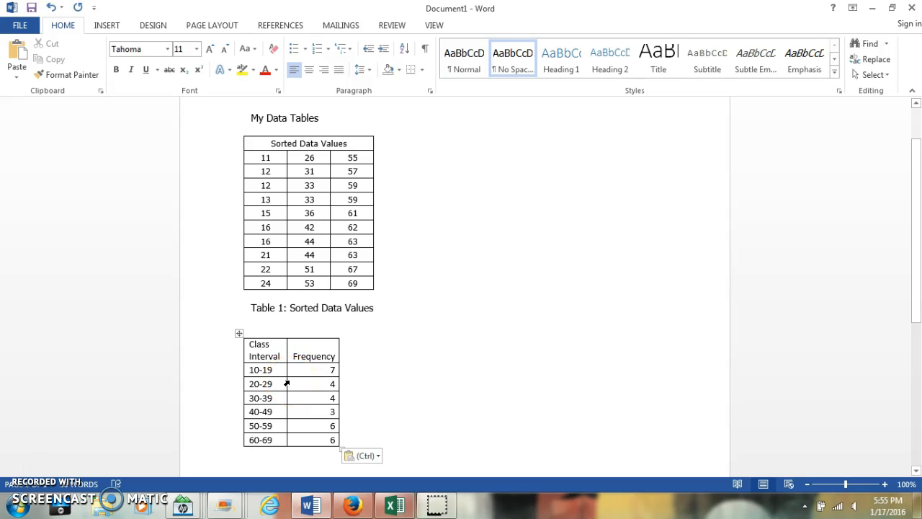
- Widen the frequency table's first column to fit "Class Interval" on one line and centre all the table's cells horizontally and vertically
left_click_drag(286, 381, 309, 382)
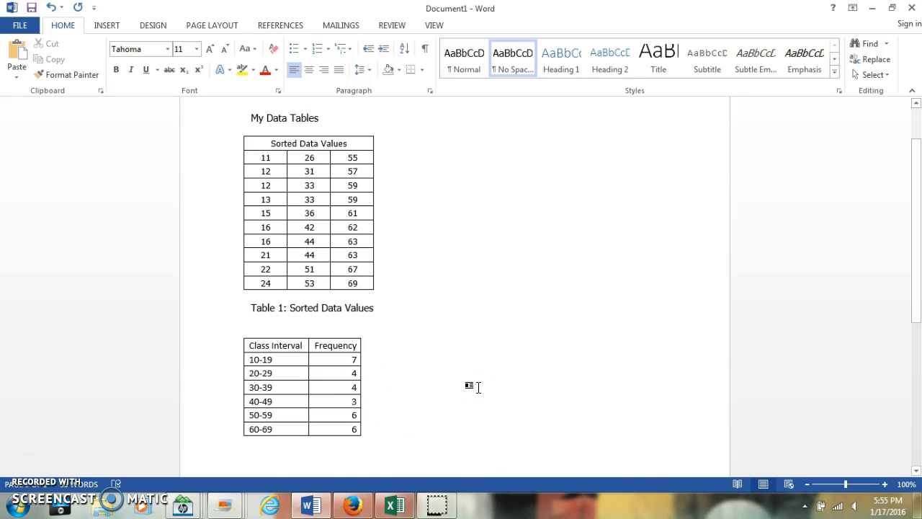
left_click(360, 384)
left_click(250, 348)
left_click_drag(250, 349, 342, 431)
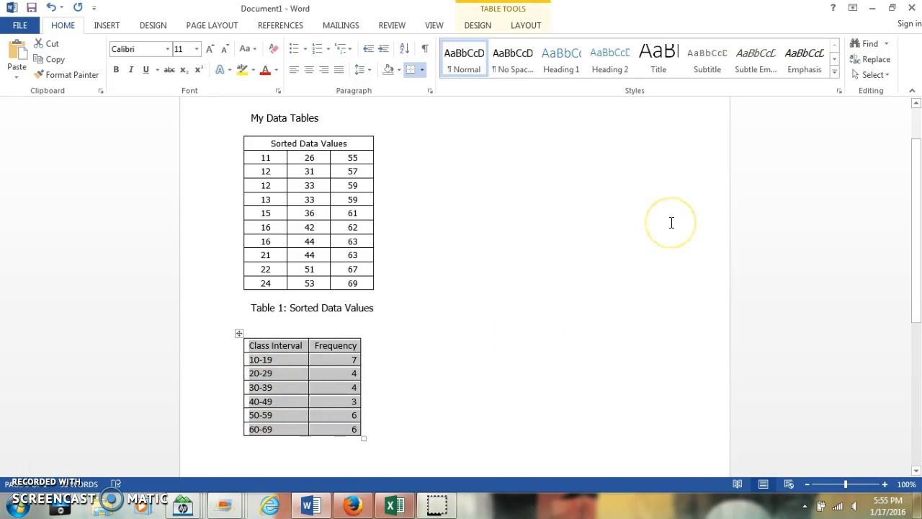
left_click(530, 25)
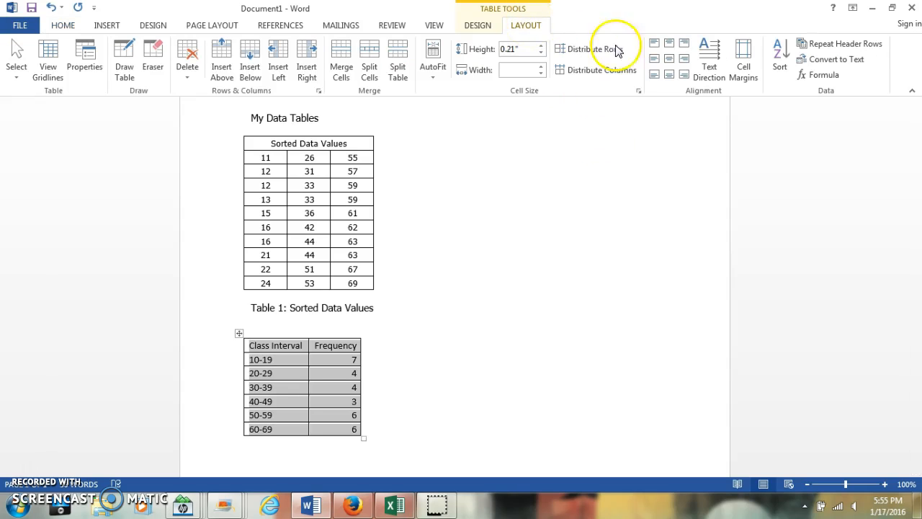
left_click(670, 60)
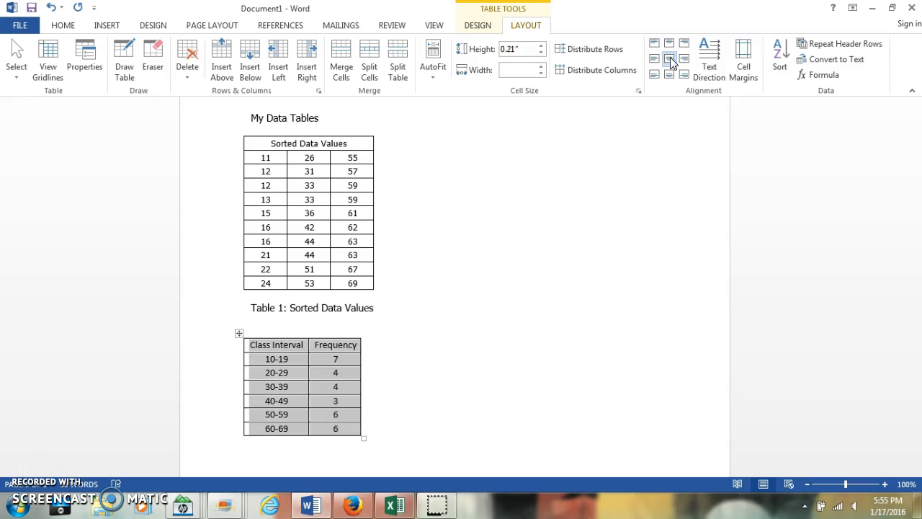
left_click(392, 428)
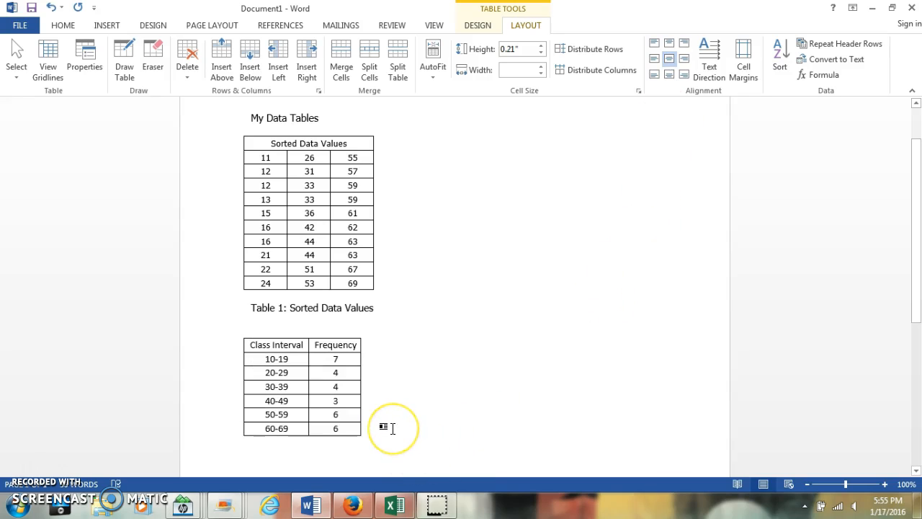
- Add the caption "Table 2: Frequency Distribution" below the frequency table and start a new line after it
left_click(292, 451)
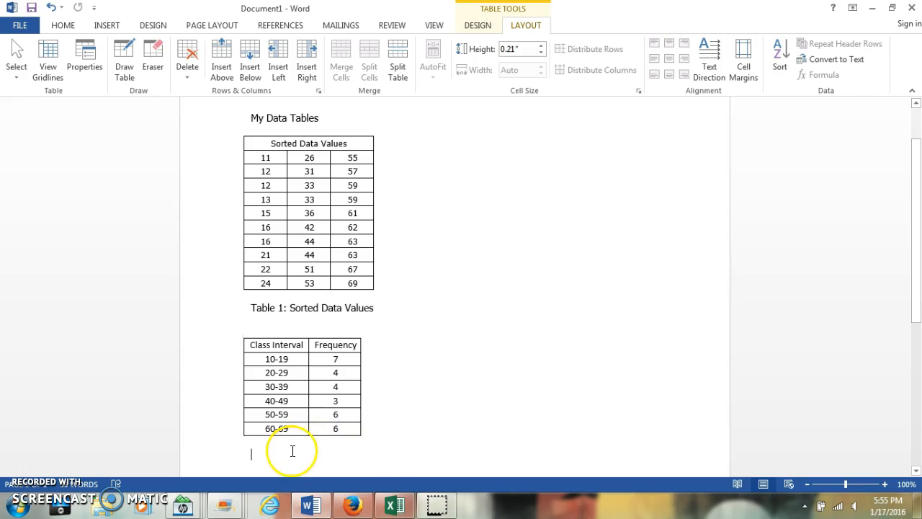
type("Table 2")
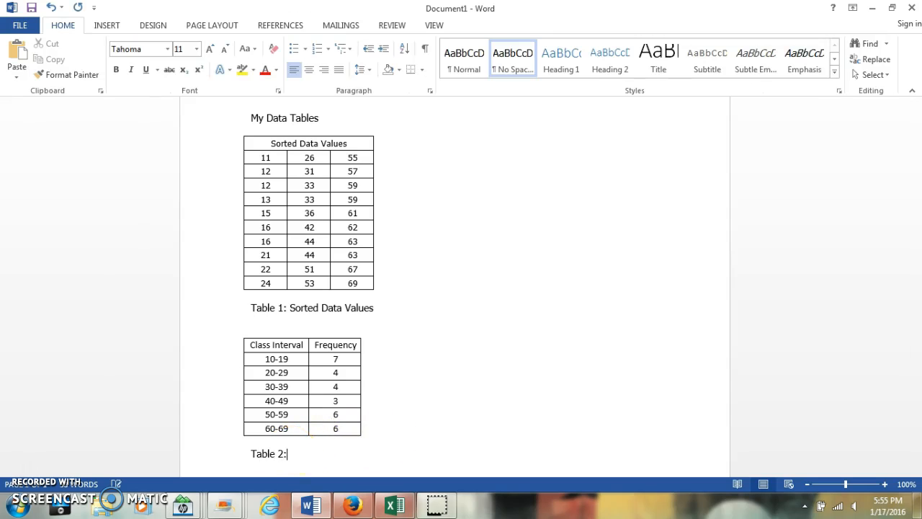
type(": Frequency Distribution")
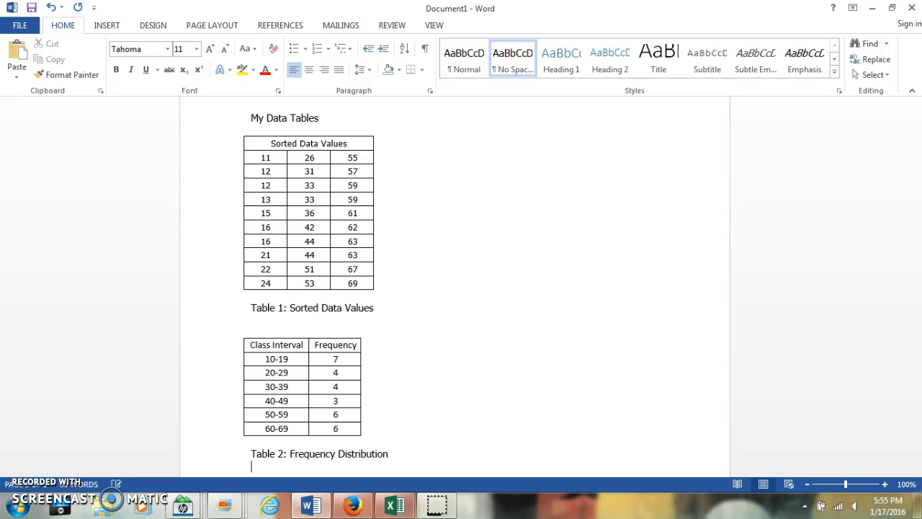
key("Return")
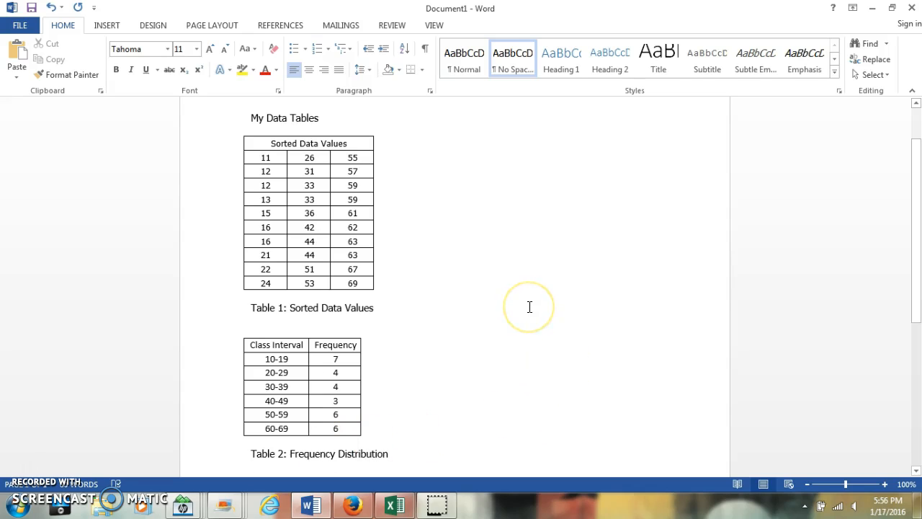